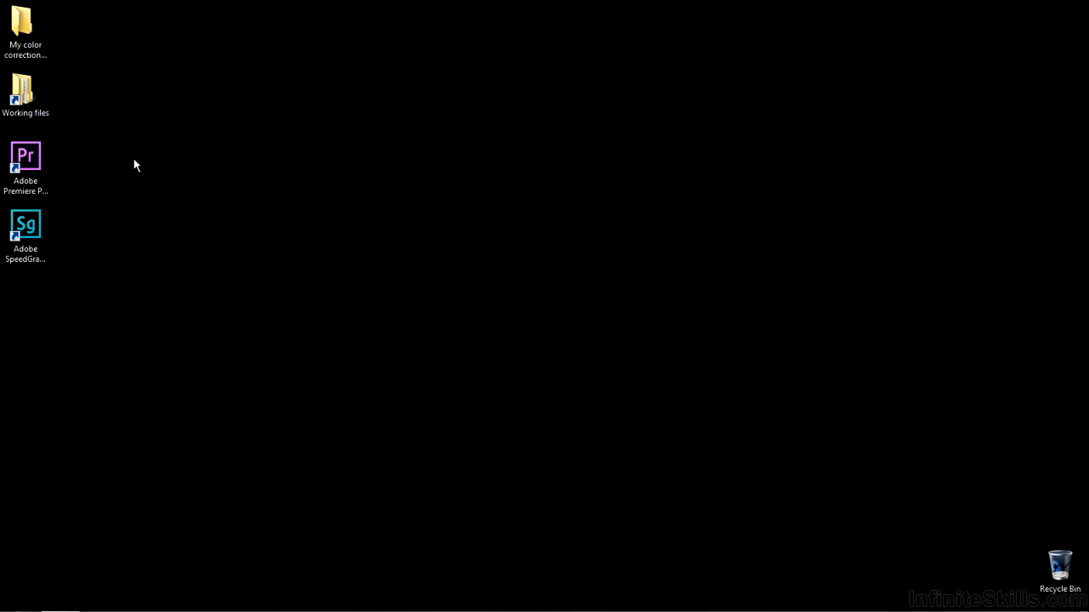
- Launch Adobe SpeedGrade CC and open the SG-secondary-layer.prproj project from the Premiere Pro projects folder
double_click(25, 226)
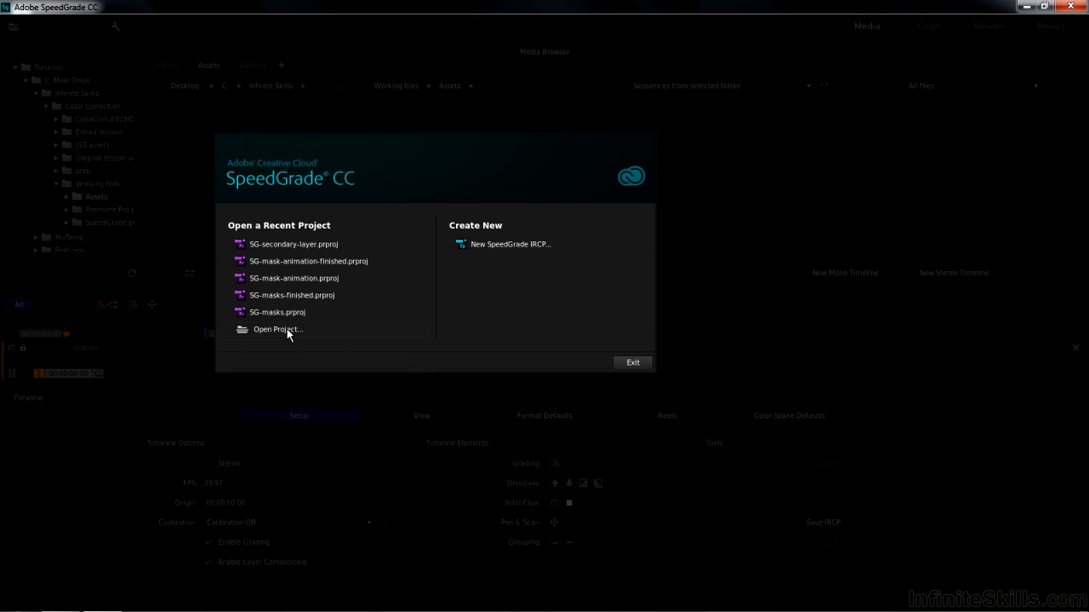
left_click(287, 328)
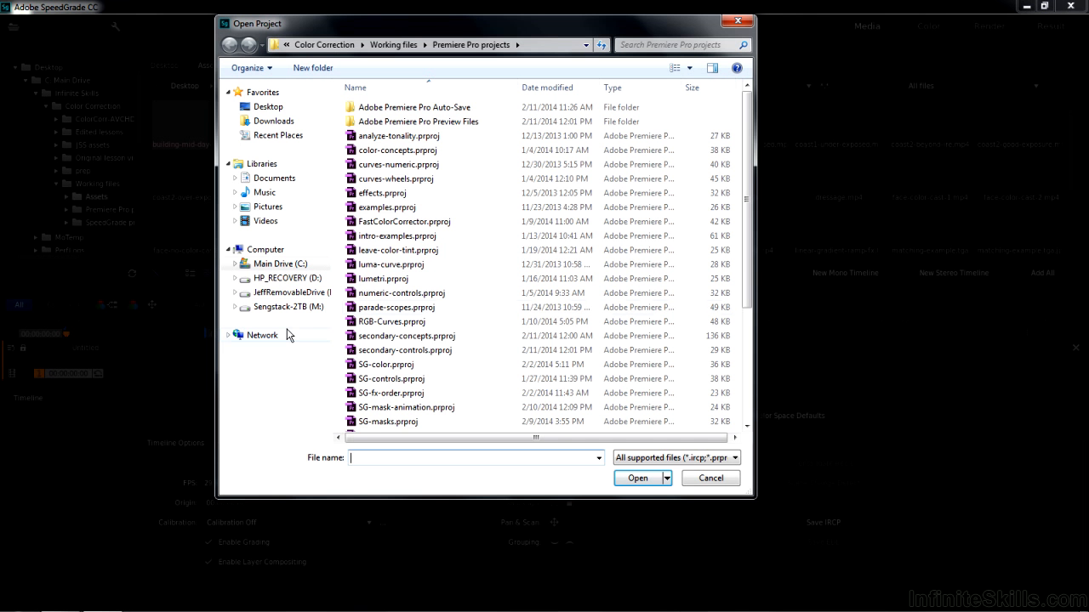
scroll(758, 347, "down", 3)
scroll(758, 347, "down", 1)
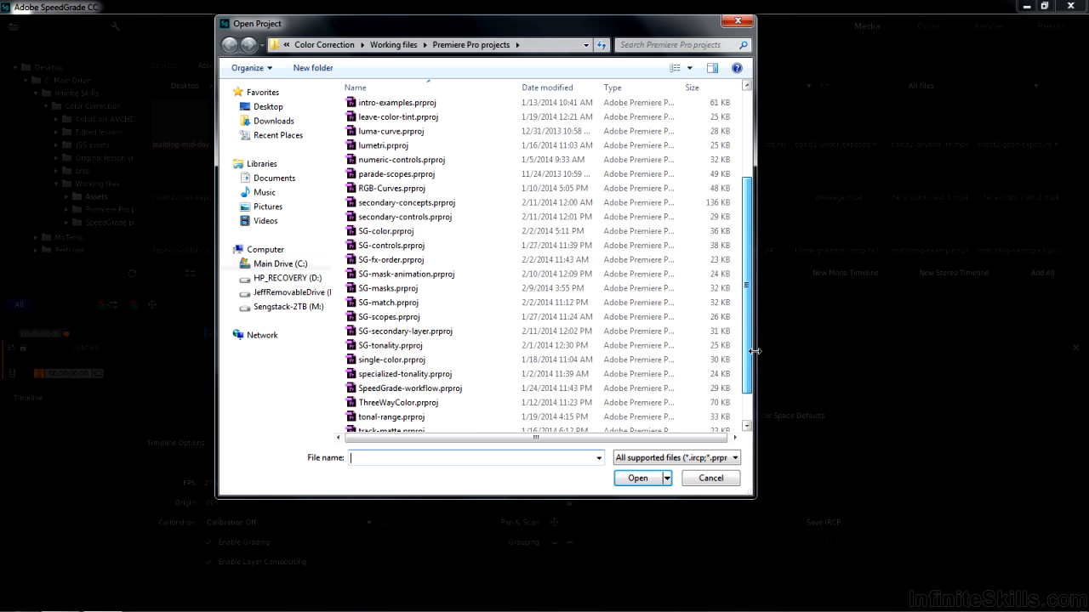
double_click(423, 335)
left_click(500, 445)
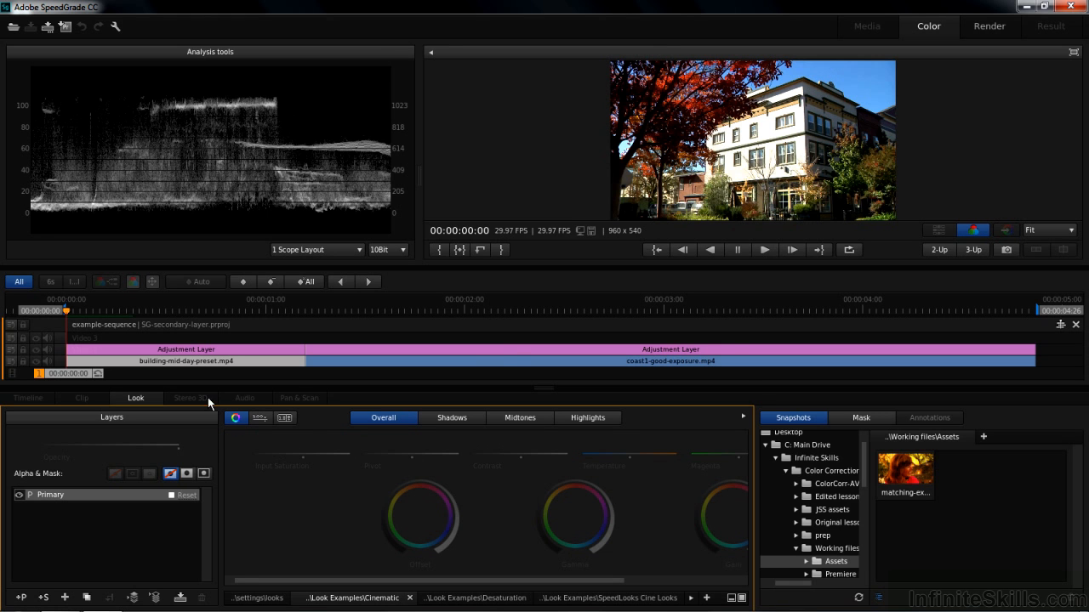
- Add a Secondary layer with the playhead over the building-mid-day-preset.mp4 clip, and expand the grading controls to full width
left_click(716, 304)
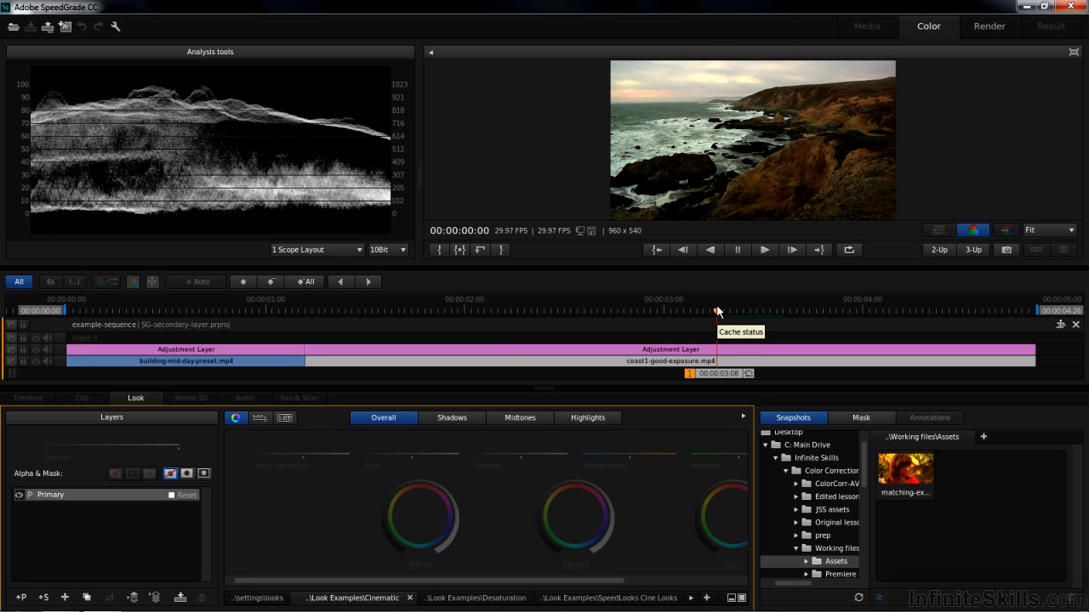
left_click(146, 311)
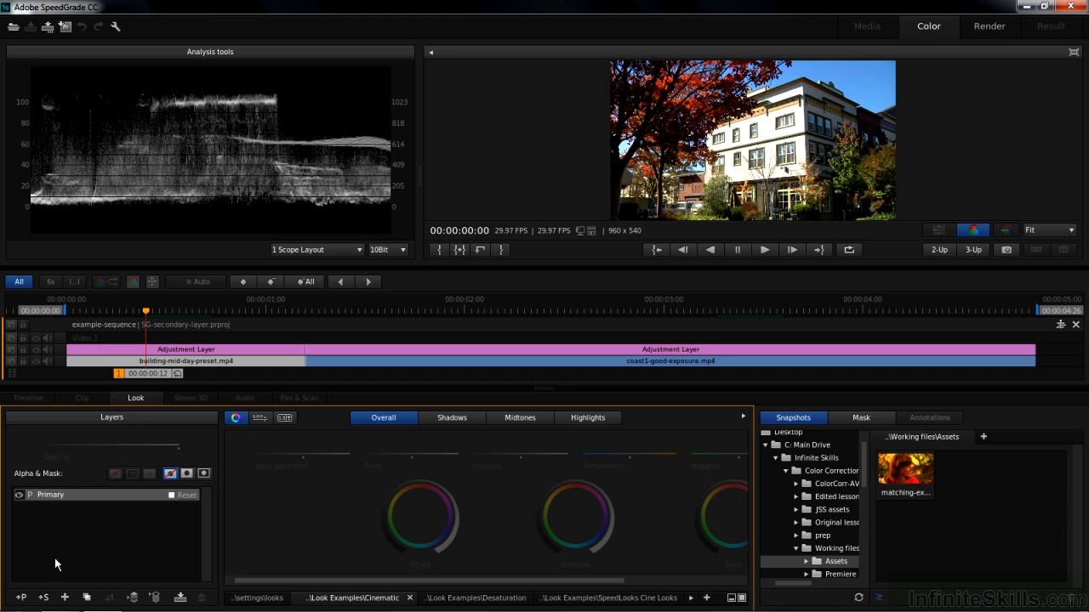
left_click(43, 598)
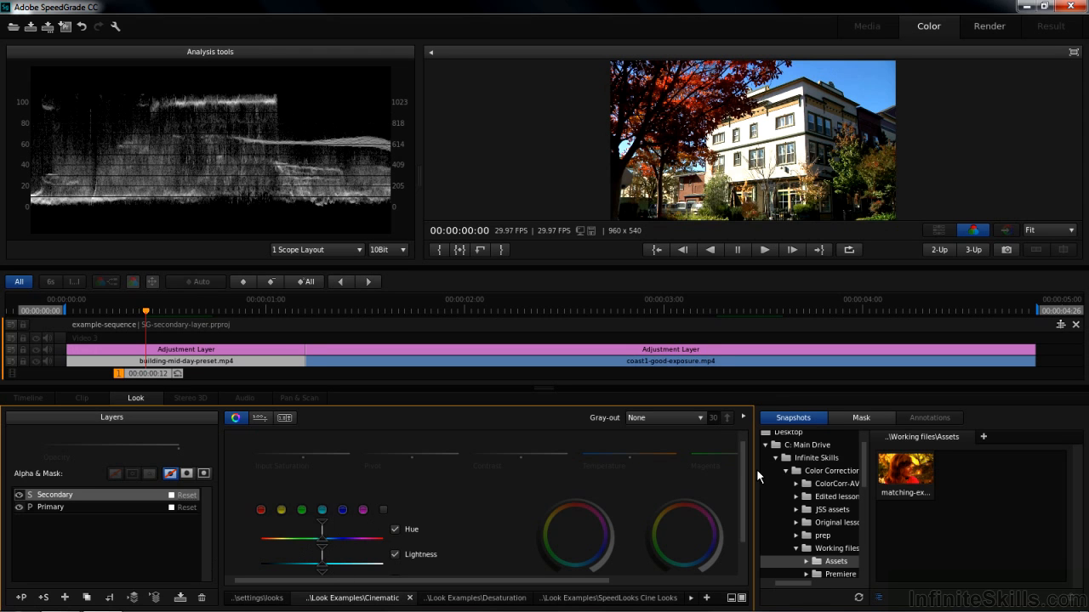
left_click_drag(744, 474, 744, 514)
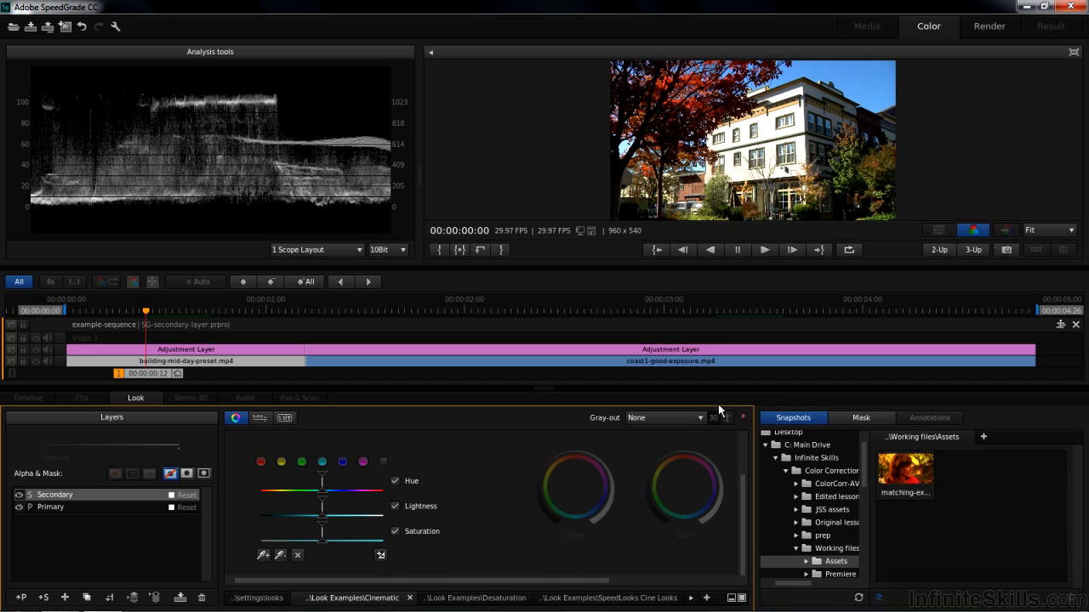
left_click(743, 416)
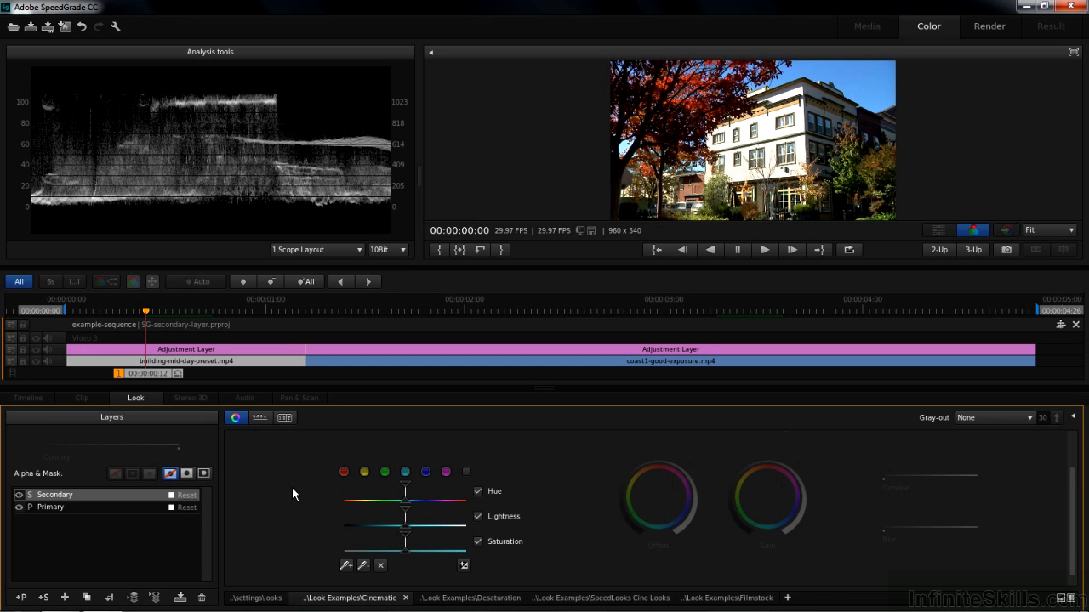
- Try the cyan preset as the secondary selection, clear it, and sample a single spot of the blue sky instead
left_click(404, 474)
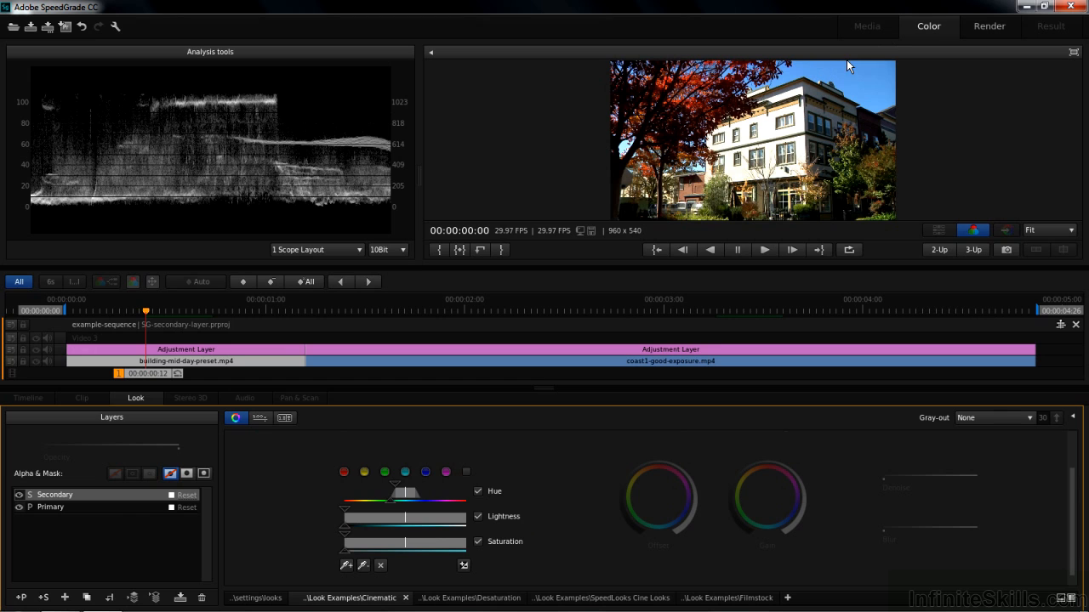
left_click(381, 567)
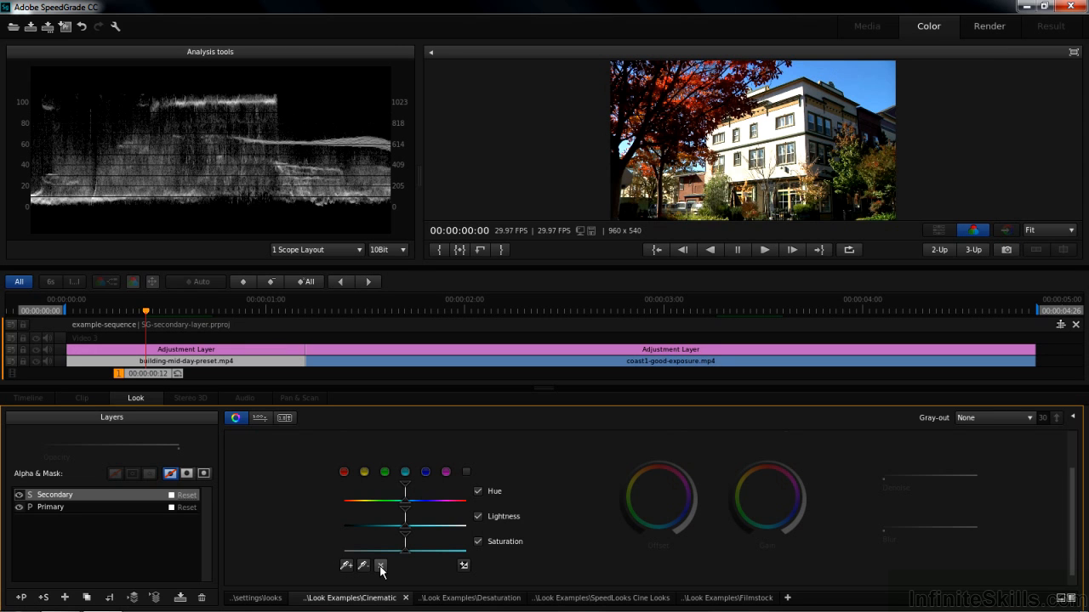
left_click(346, 565)
left_click(856, 78)
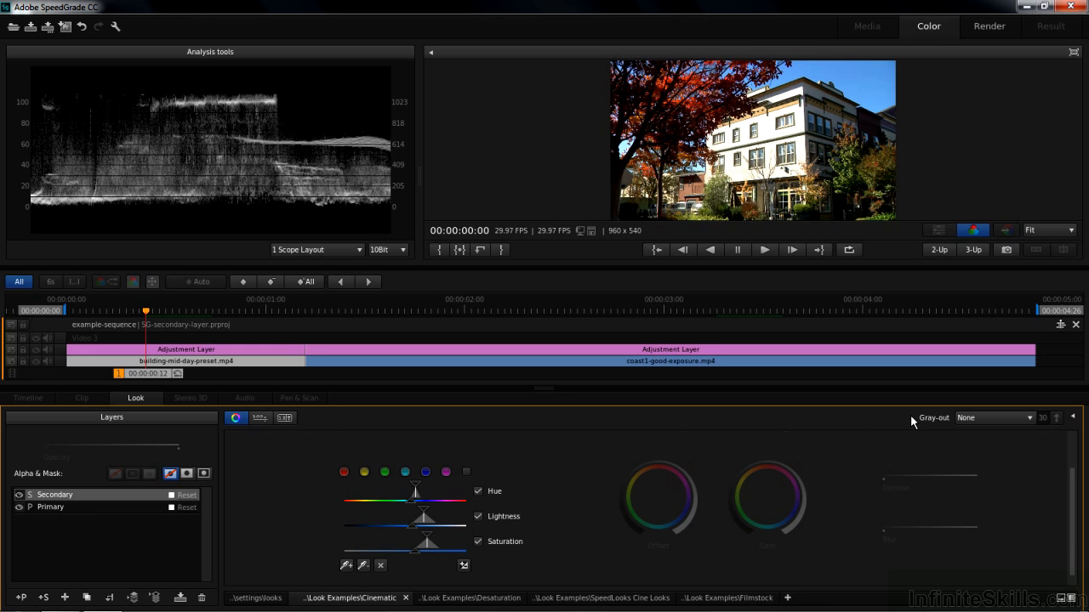
- Preview the sky selection in the White/Black, Color/Black and Color/Gray gray-out modes, then return Gray-out to None
left_click(1002, 419)
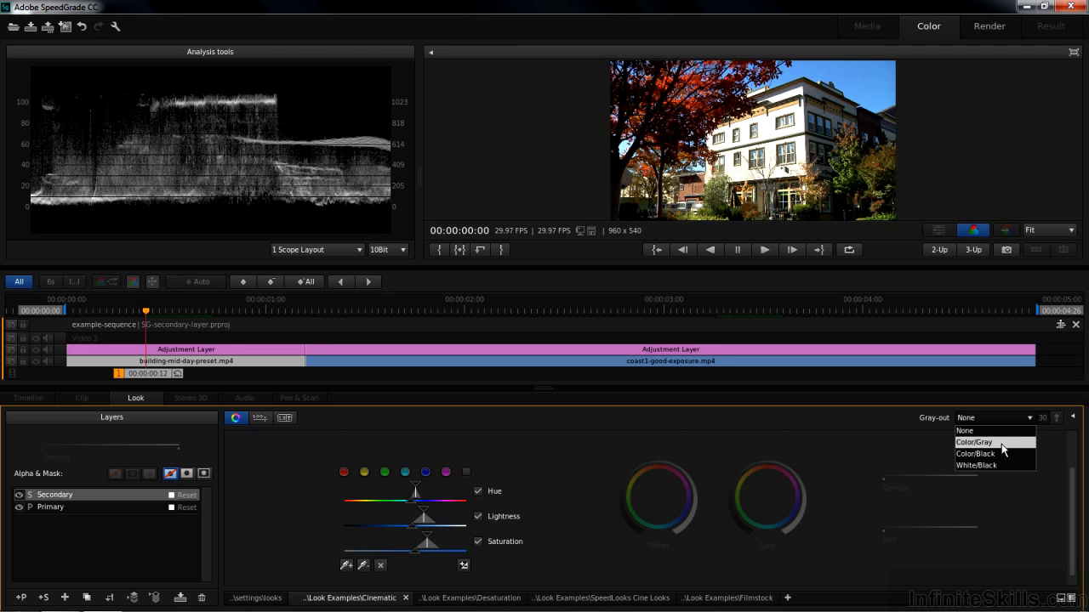
left_click(1005, 466)
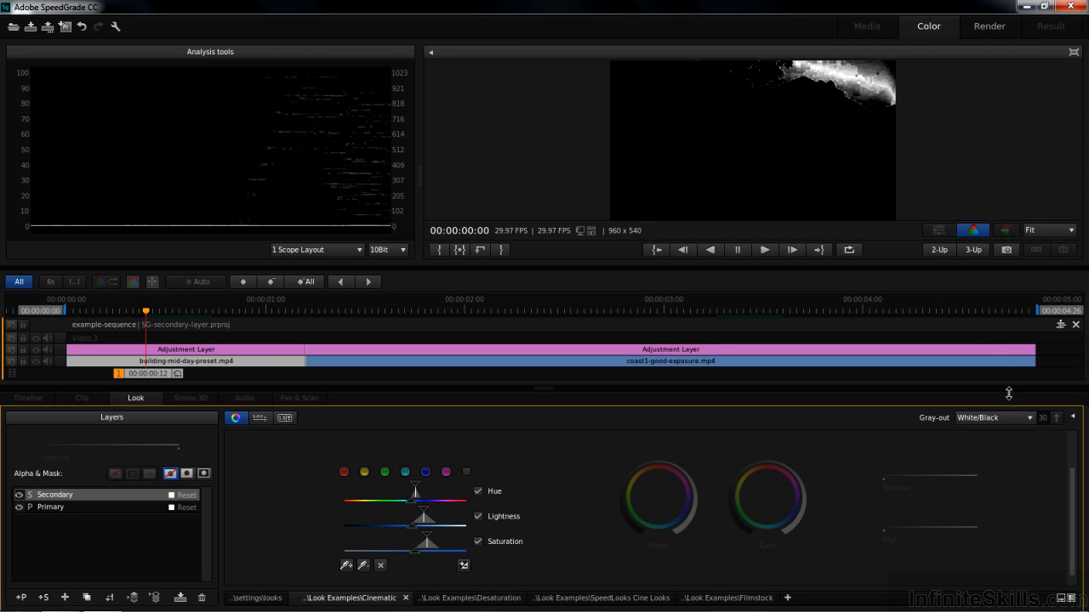
left_click(1030, 416)
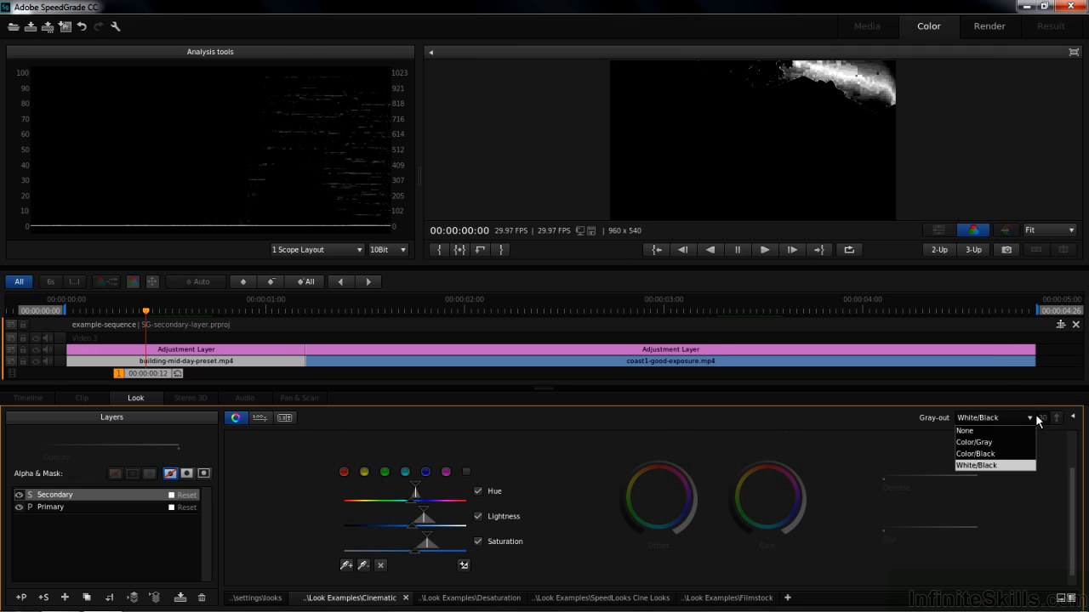
left_click(990, 455)
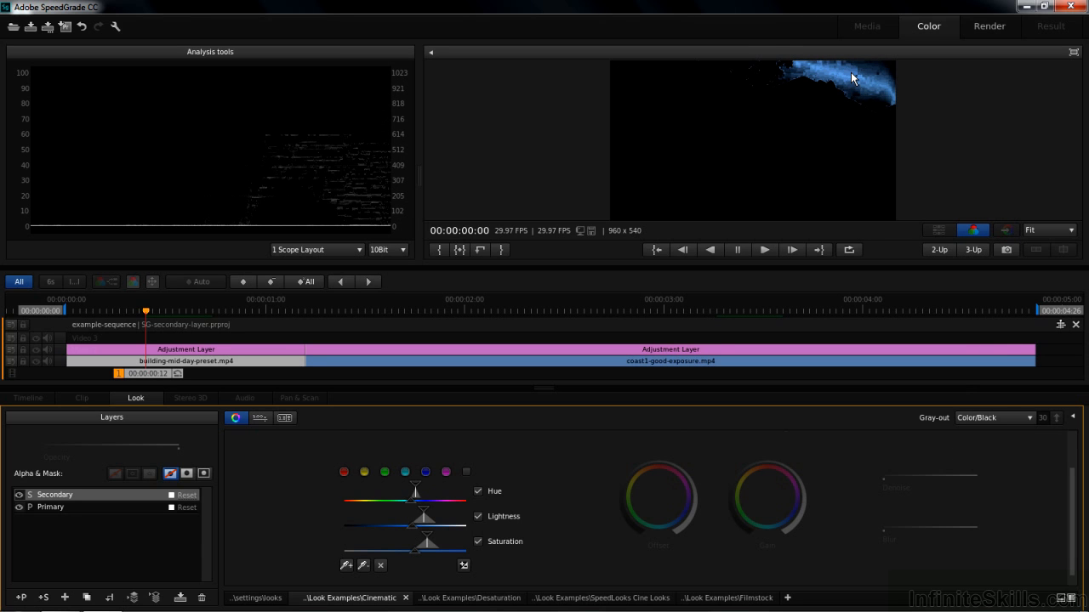
left_click(1032, 416)
left_click(1002, 443)
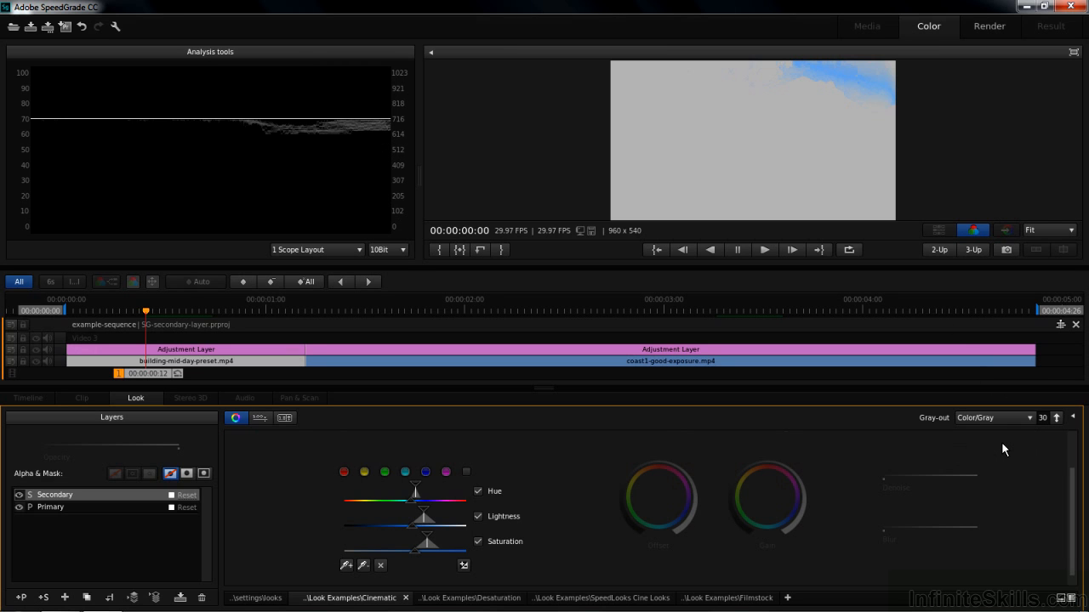
left_click(995, 418)
left_click(1010, 452)
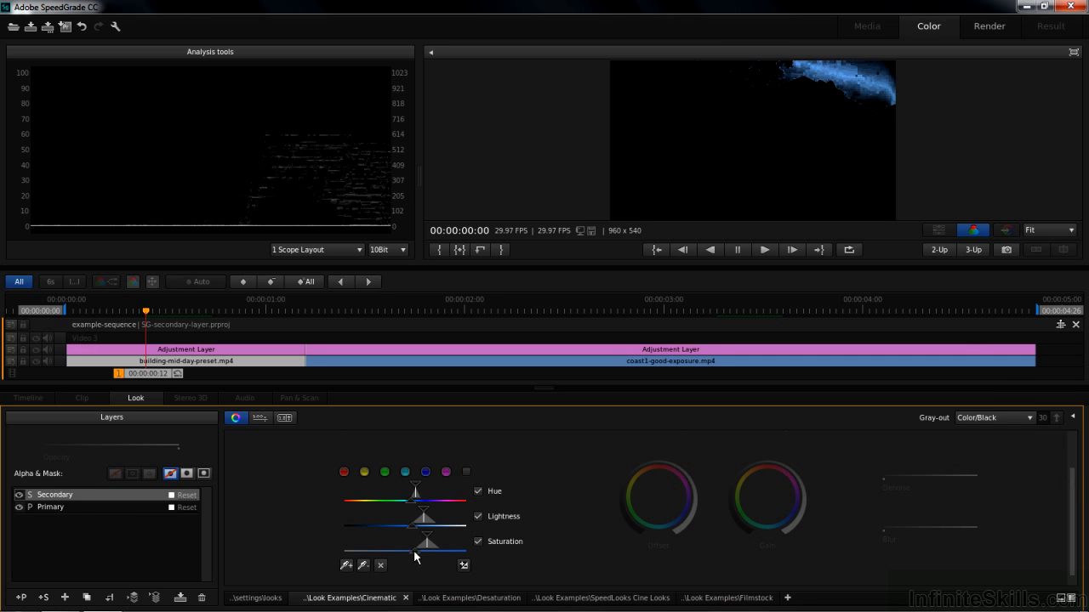
left_click(347, 567)
left_click(1032, 417)
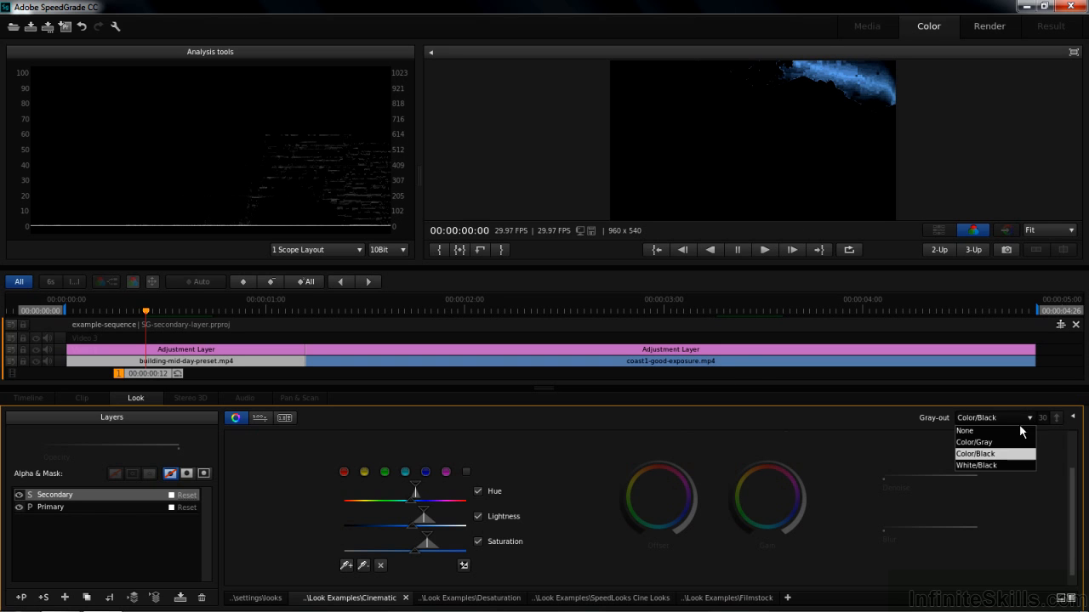
left_click(1008, 432)
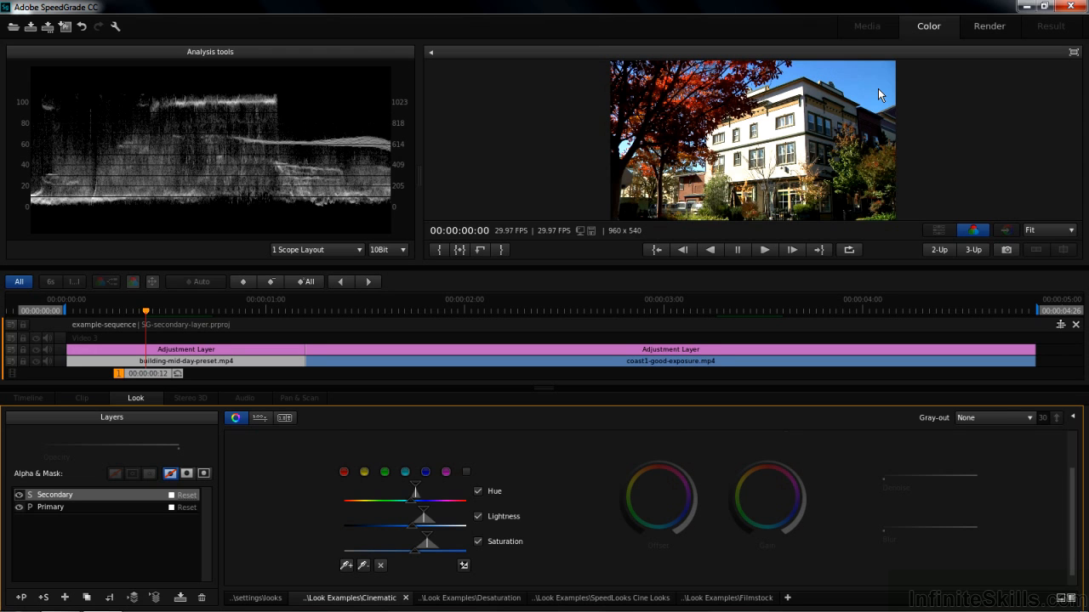
- Clear the secondary selection and sample a range of blues across the whole sky
left_click(382, 564)
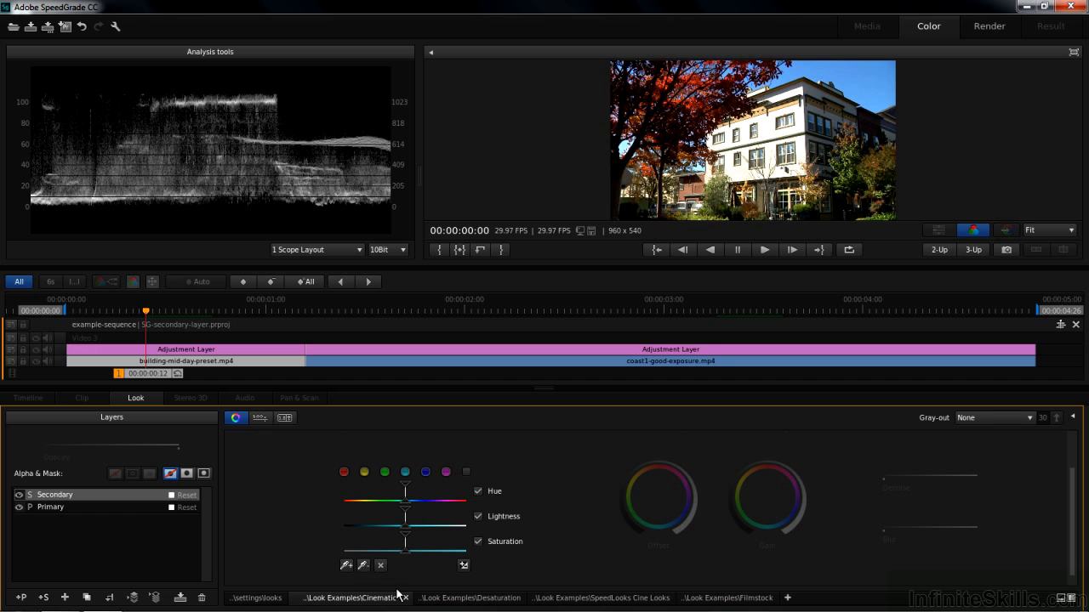
left_click(345, 566)
left_click(786, 76)
mouse_move(786, 75)
left_mouse_down()
mouse_move(841, 59)
mouse_move(871, 104)
mouse_move(887, 95)
mouse_move(885, 71)
left_mouse_up()
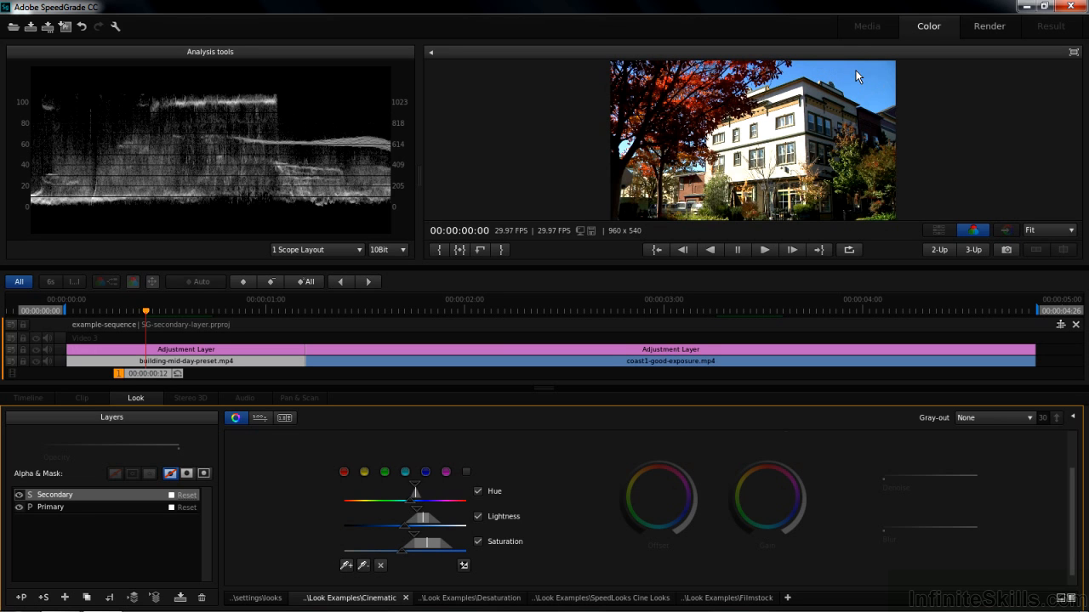
- Set Gray-out to Color/Black and widen the sky selection's hue range and hue falloff
left_click(1030, 419)
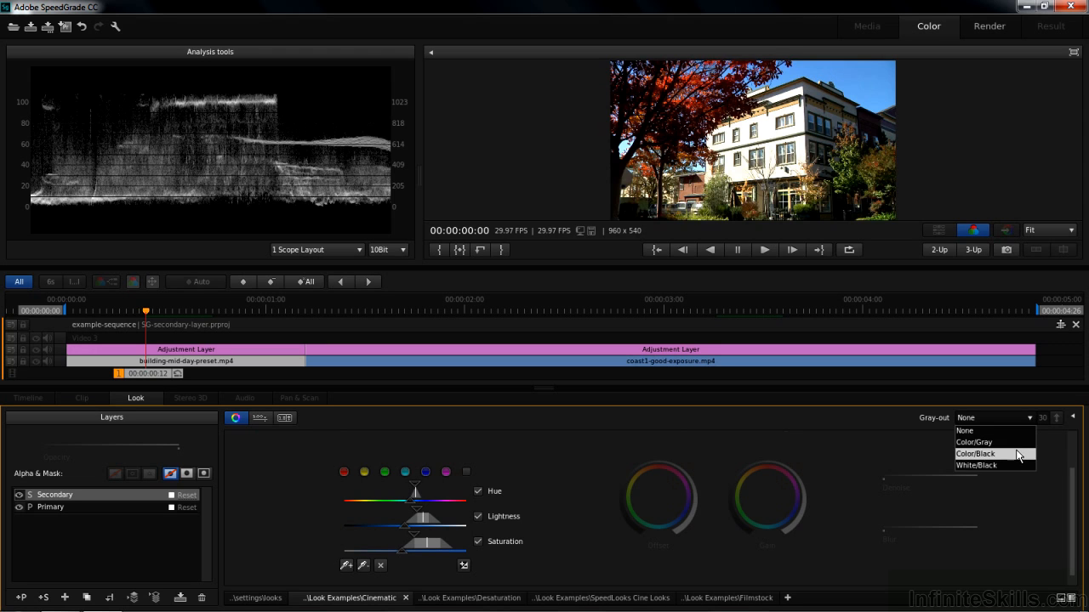
left_click(1016, 454)
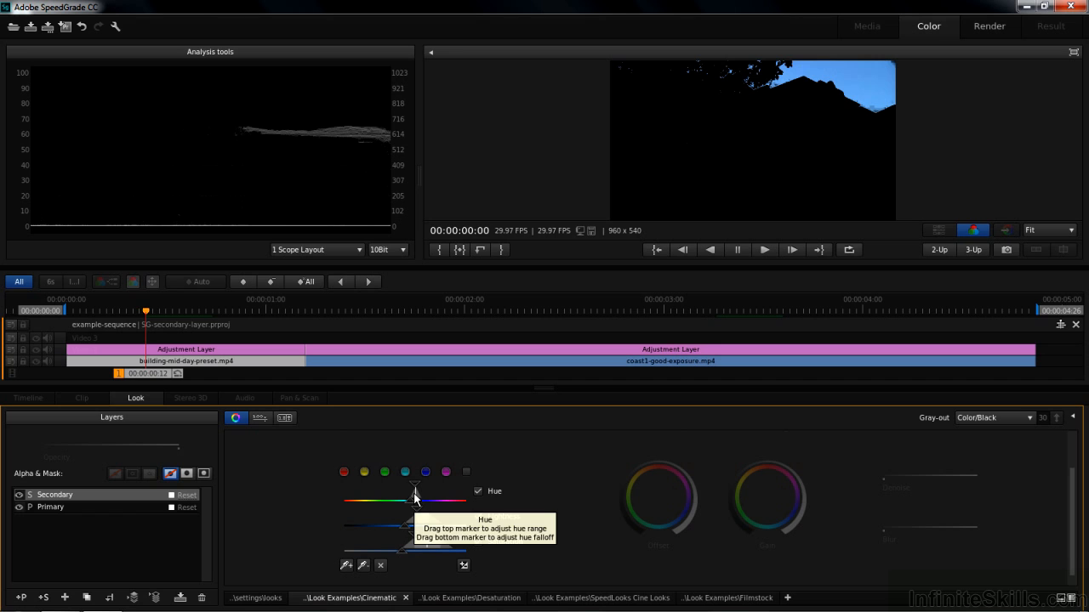
mouse_move(414, 489)
left_mouse_down()
mouse_move(392, 490)
mouse_move(433, 494)
mouse_move(421, 492)
left_mouse_up()
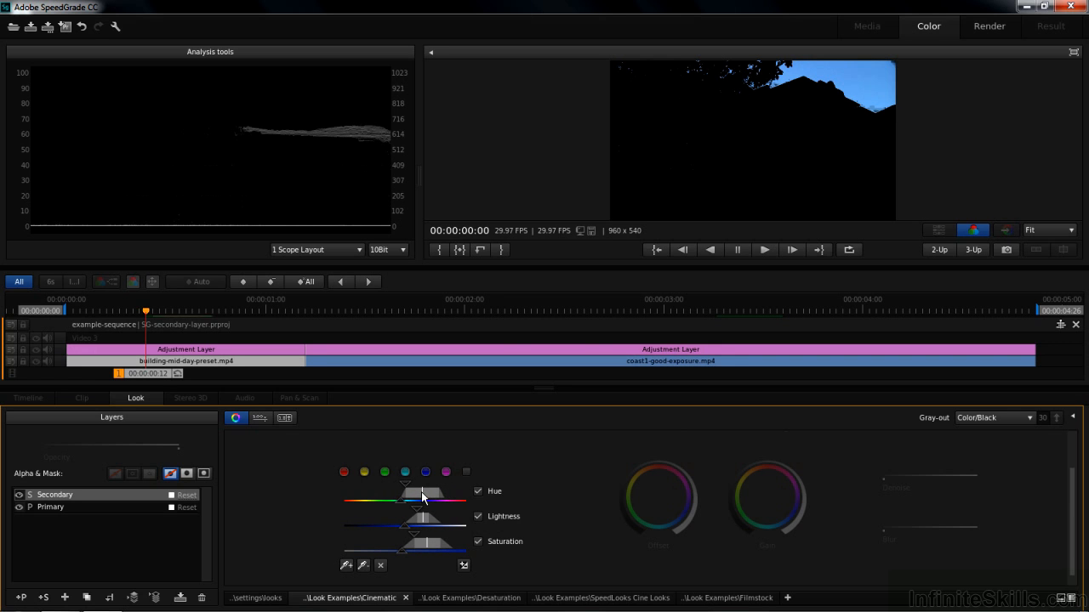
mouse_move(399, 498)
left_mouse_down()
mouse_move(377, 497)
mouse_move(389, 500)
left_mouse_up()
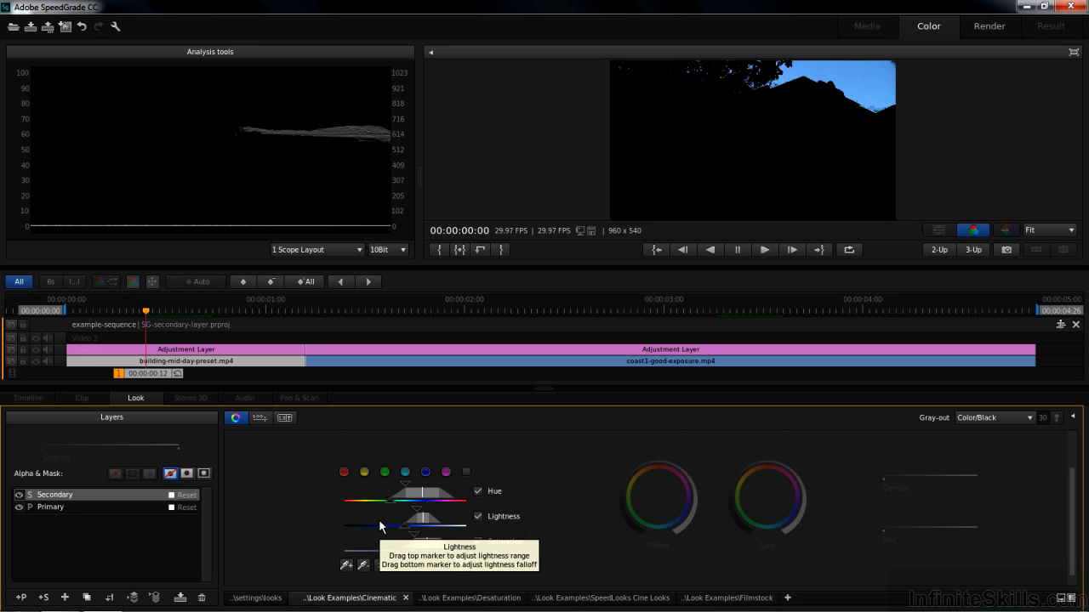
- Widen the sky selection's lightness and saturation ranges, and set Gray-out back to None
mouse_move(423, 520)
left_mouse_down()
mouse_move(406, 520)
mouse_move(433, 522)
mouse_move(423, 529)
mouse_move(400, 504)
left_mouse_up()
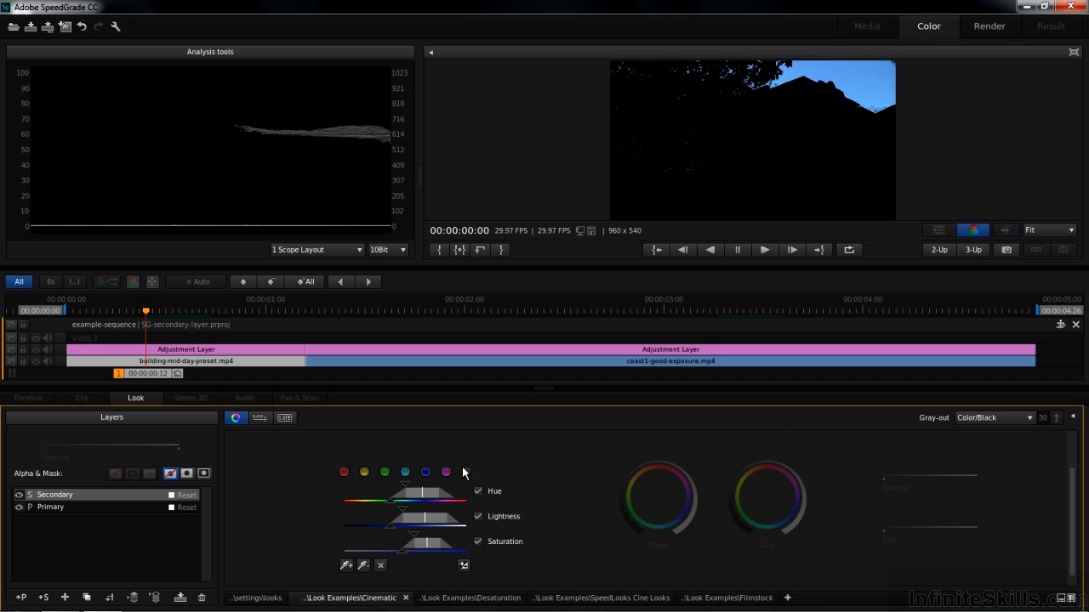
mouse_move(402, 511)
left_mouse_down()
mouse_move(358, 524)
mouse_move(384, 527)
left_mouse_up()
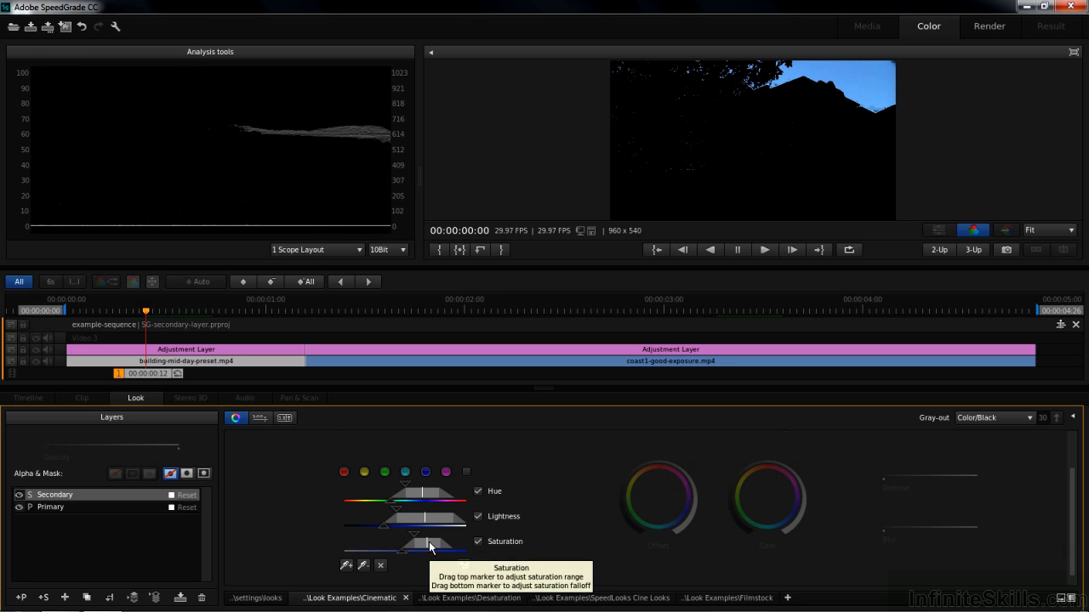
left_click_drag(427, 545, 406, 535)
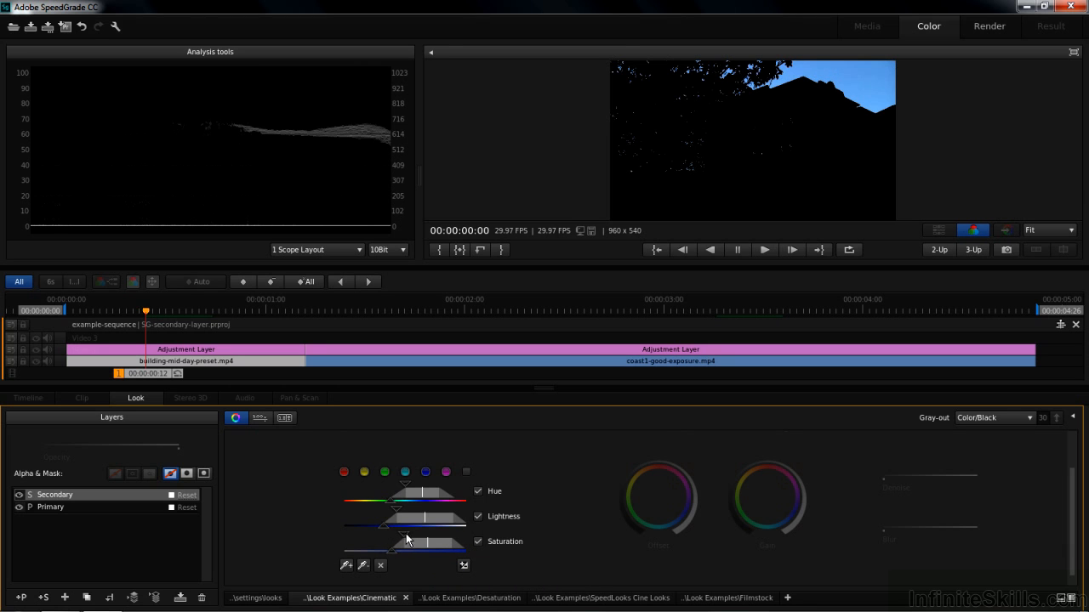
left_click_drag(401, 532, 395, 529)
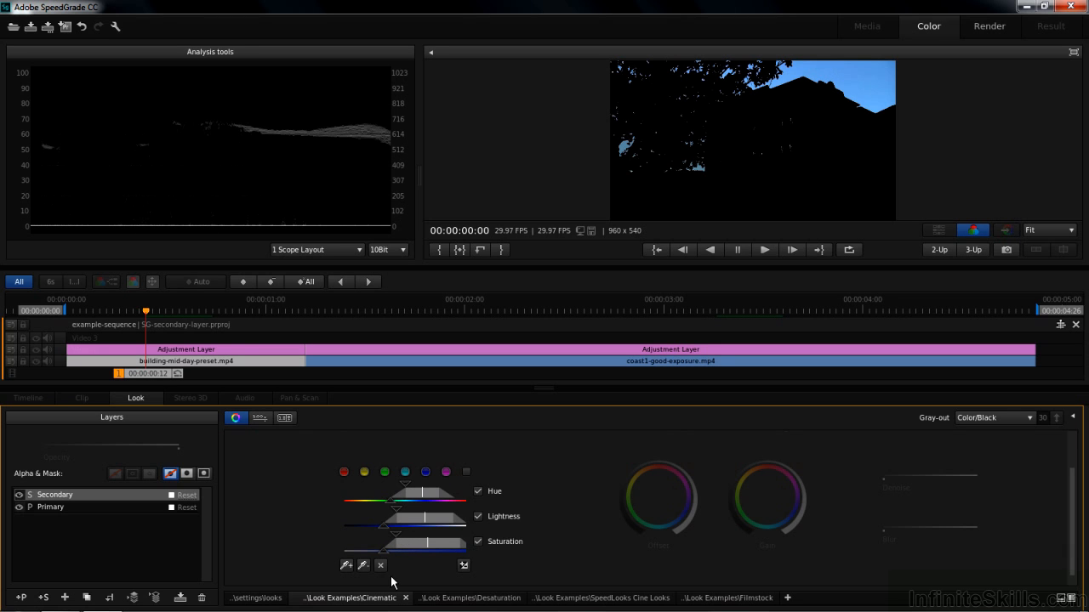
left_click(1027, 419)
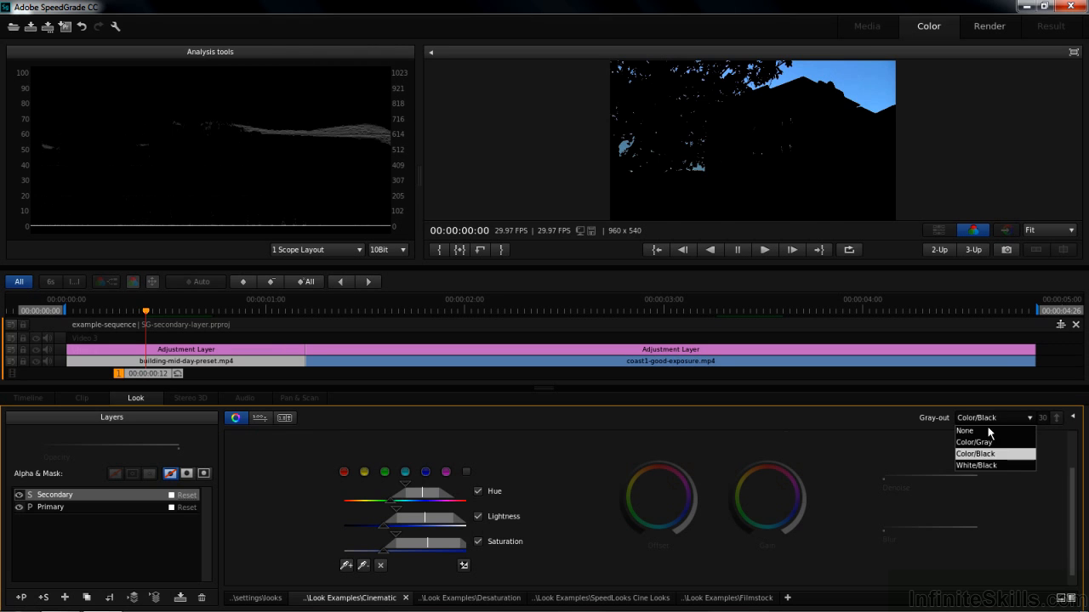
left_click(978, 430)
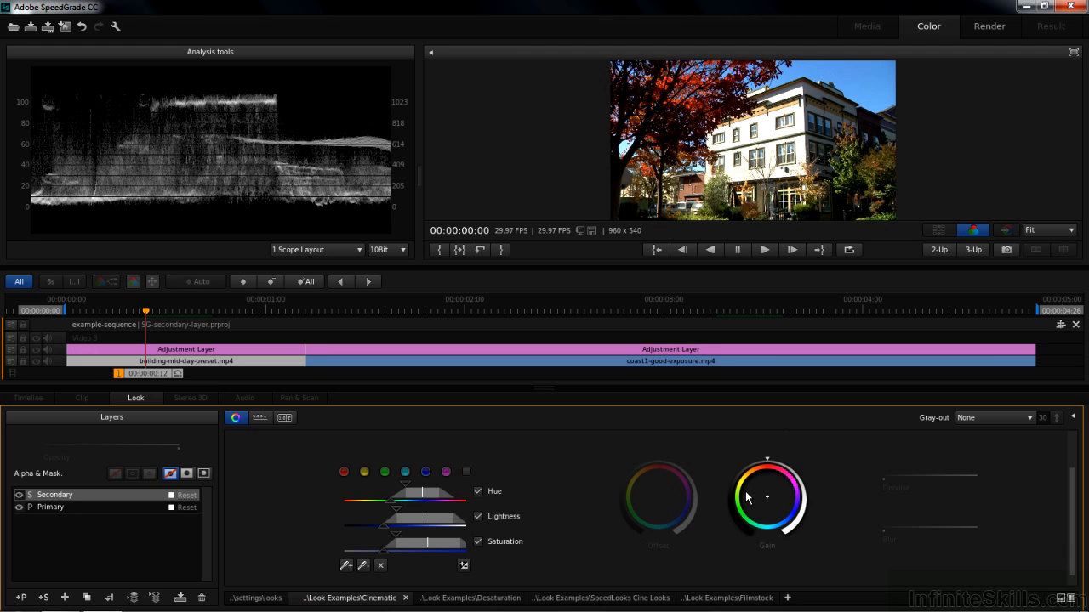
- Compare the Primary layer's grading controls with those of the Secondary layer, leaving the Secondary layer selected
left_click(48, 508)
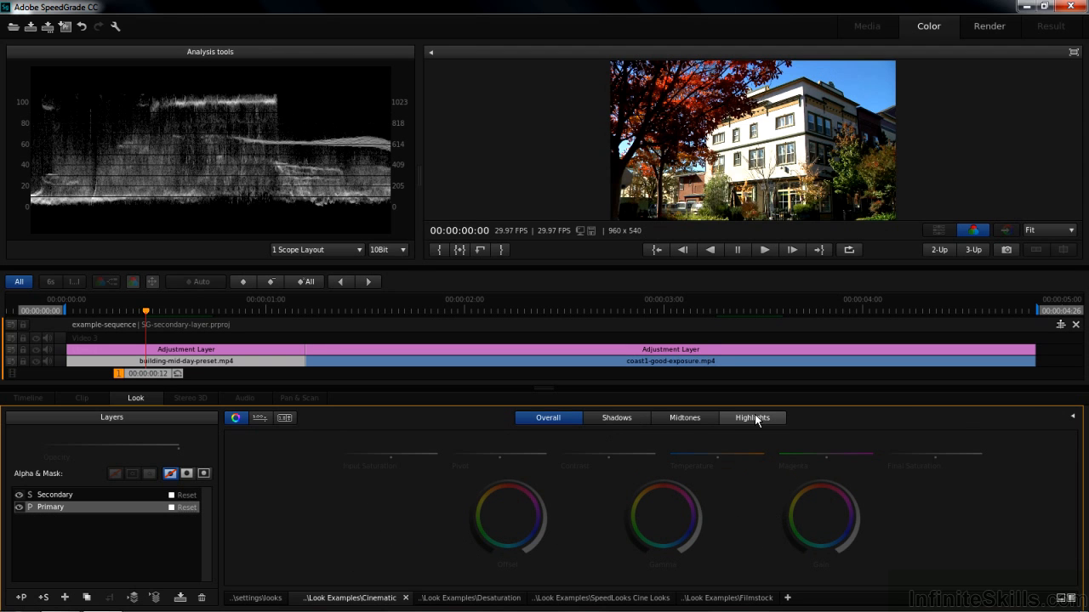
left_click(53, 496)
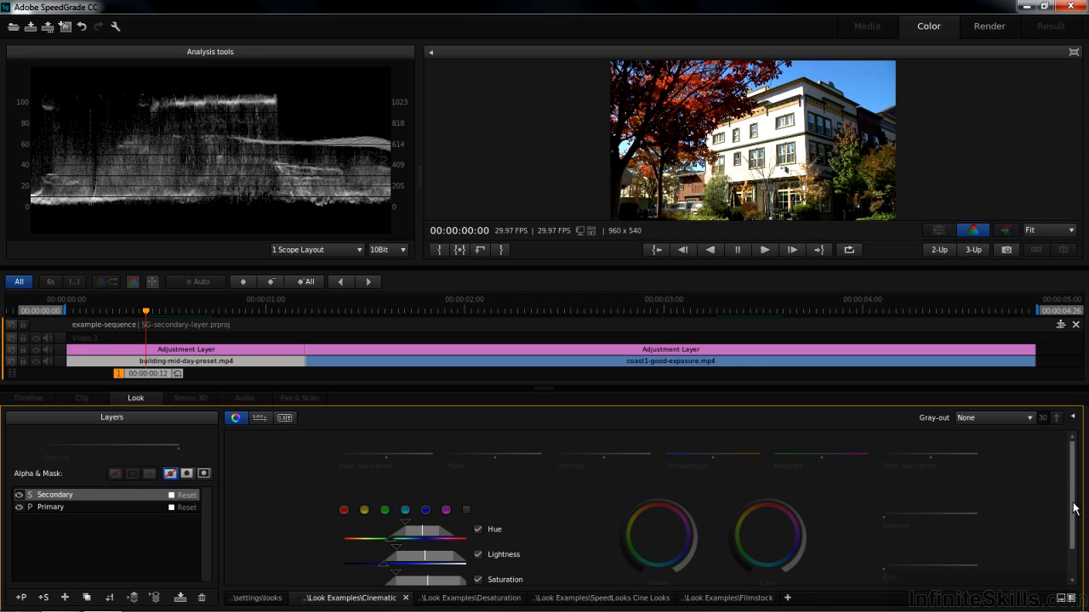
scroll(1073, 504, "down", 2)
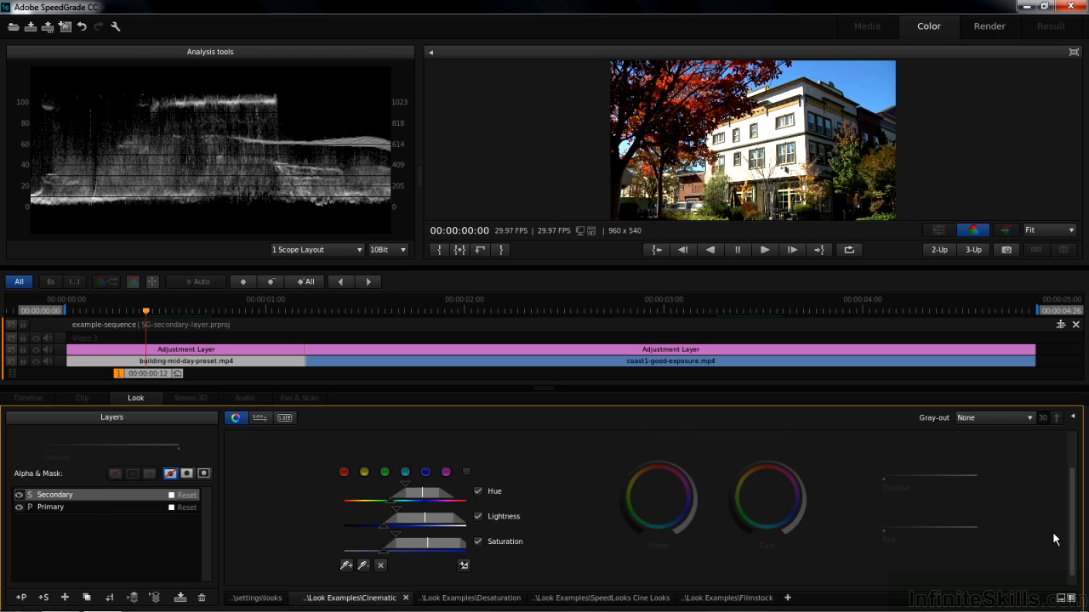
- Darken the isolated sky with Offset and shift its Offset colour toward blue
scroll(1047, 527, "up", 2)
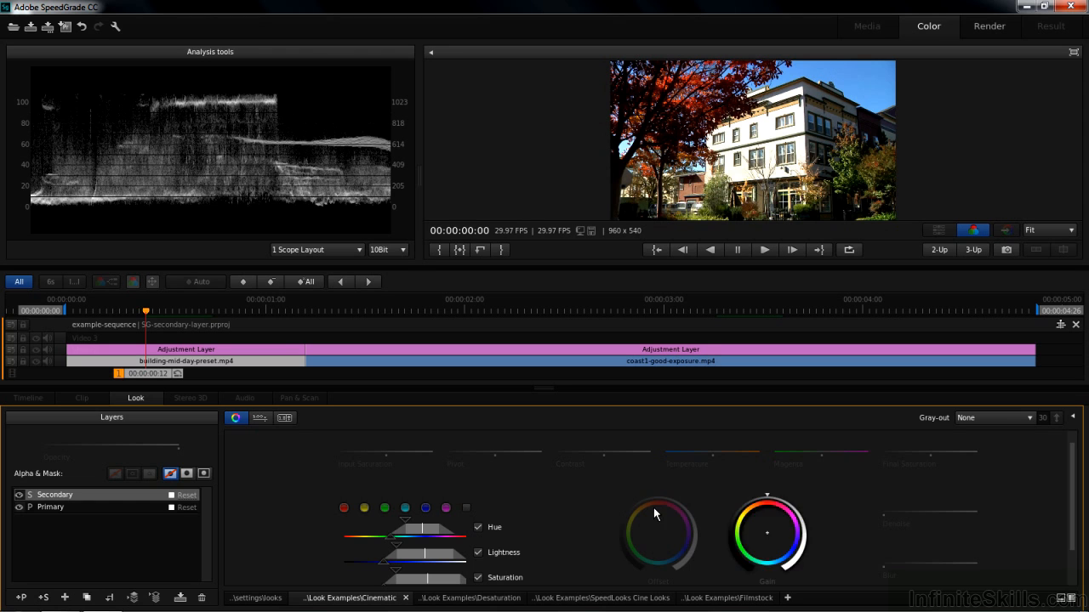
scroll(1072, 506, "down", 1)
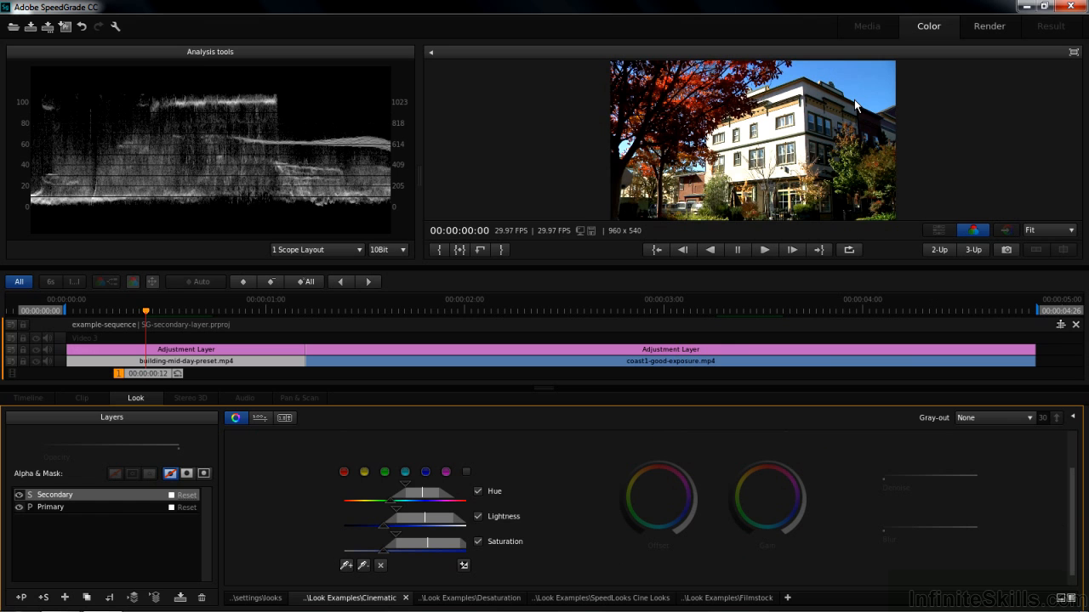
mouse_move(657, 459)
left_mouse_down()
mouse_move(625, 470)
mouse_move(663, 503)
left_mouse_up()
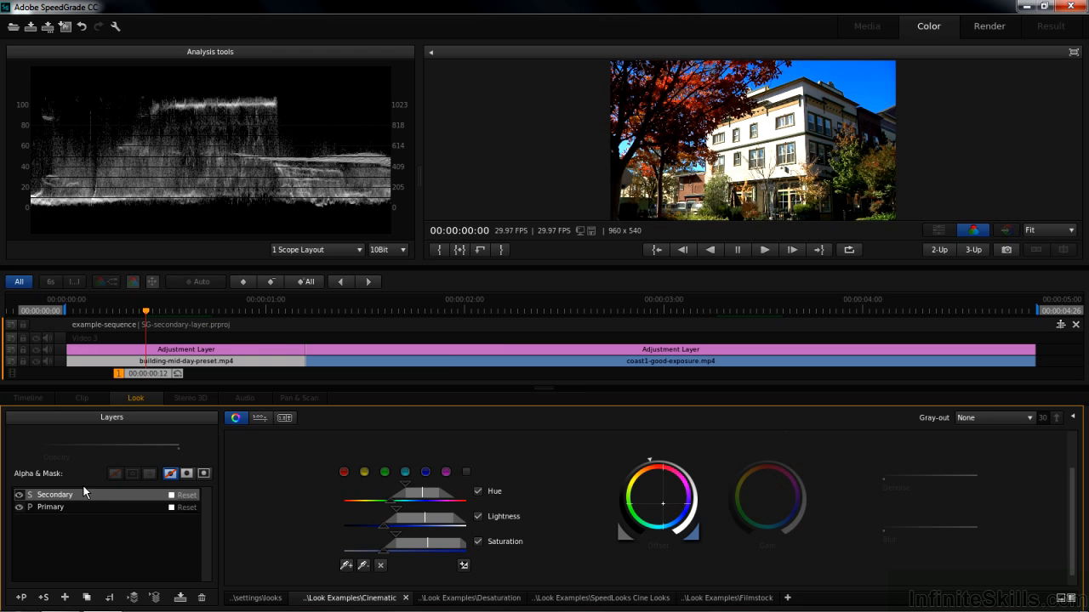
- Reset the Secondary layer and sample the building's white facade as the new selection
left_click(188, 496)
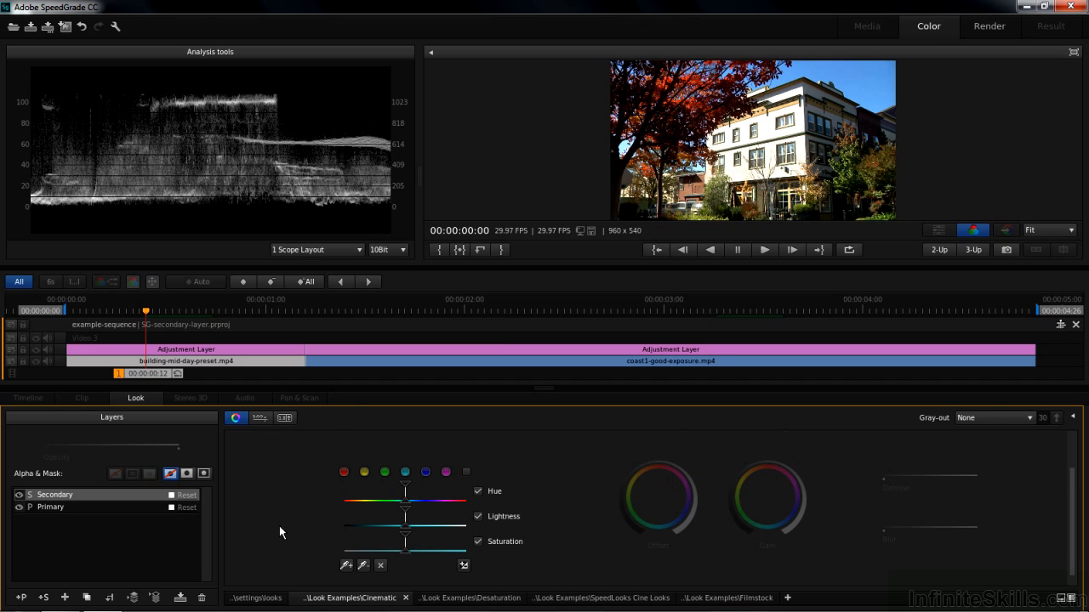
left_click(345, 565)
left_click(763, 123)
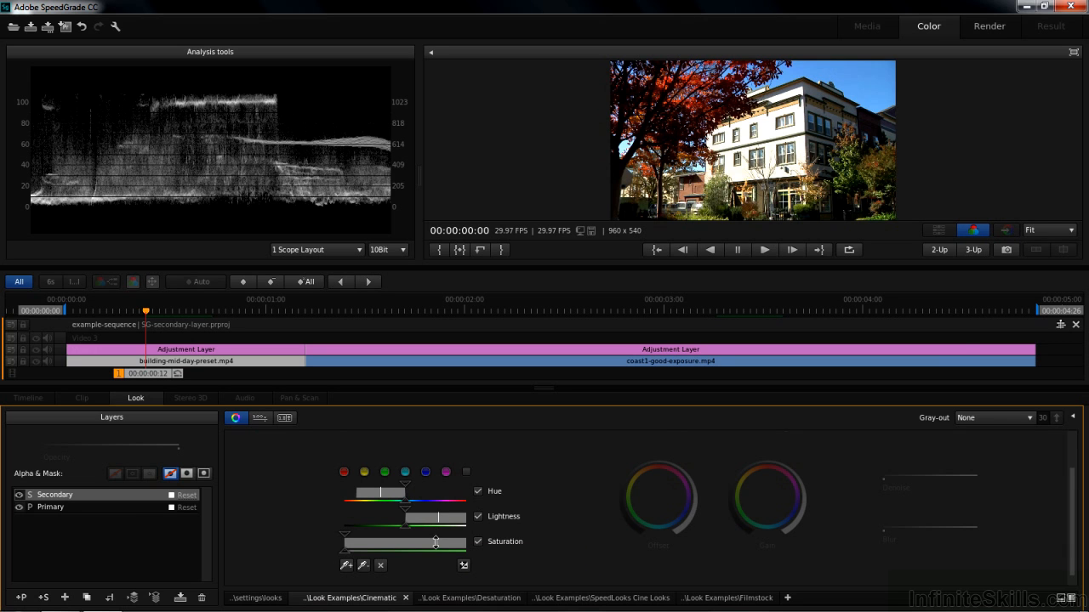
- Set Gray-out to Color/Black, then refine the facade selection's hue range and falloff and narrow its lightness to the brightest tones
left_click(1031, 418)
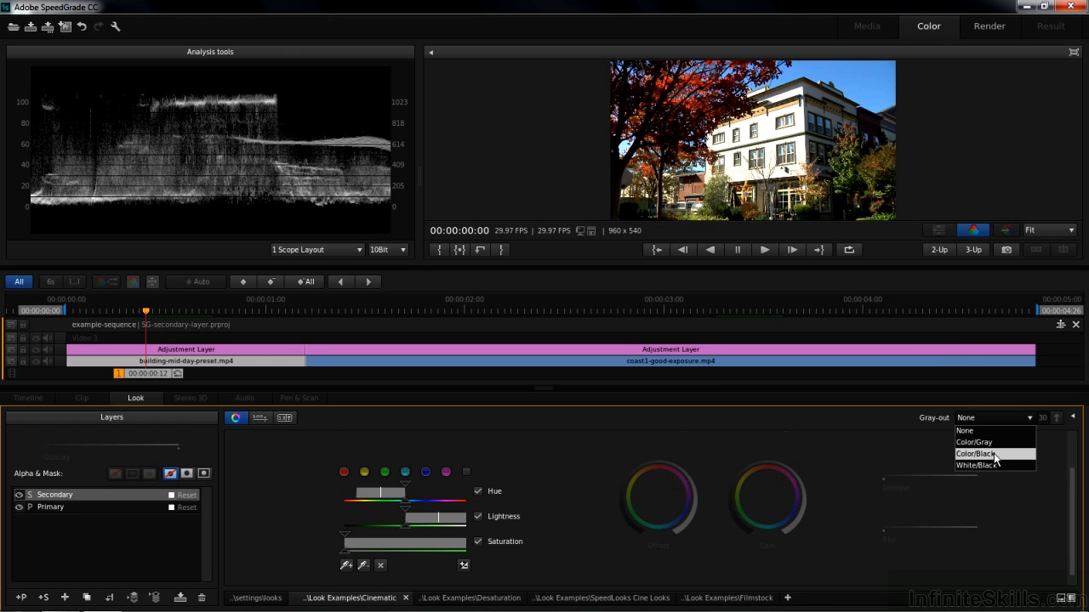
left_click(994, 454)
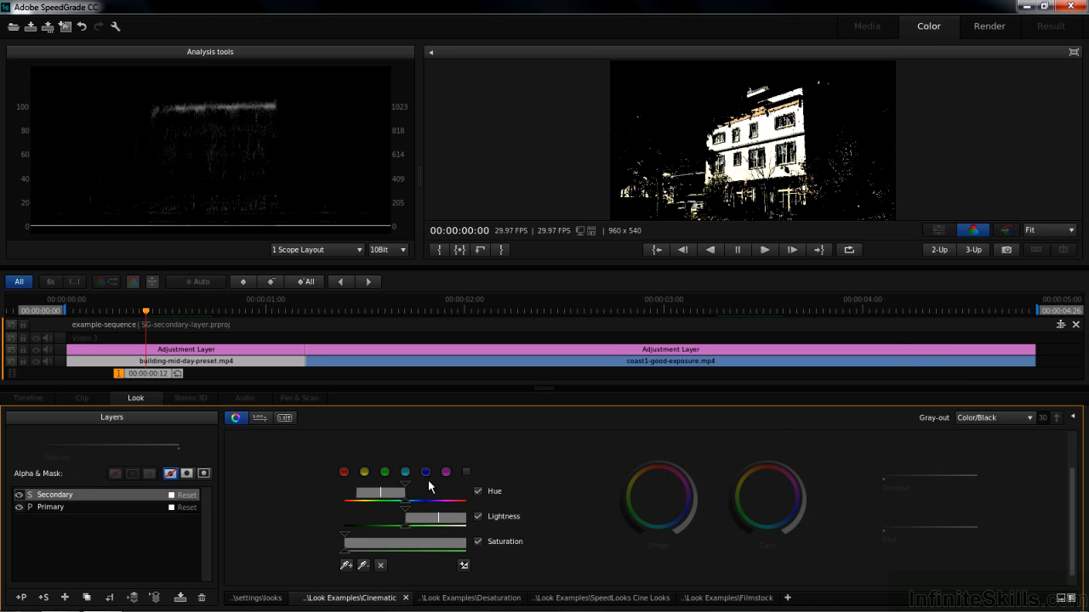
left_click_drag(409, 504, 398, 483)
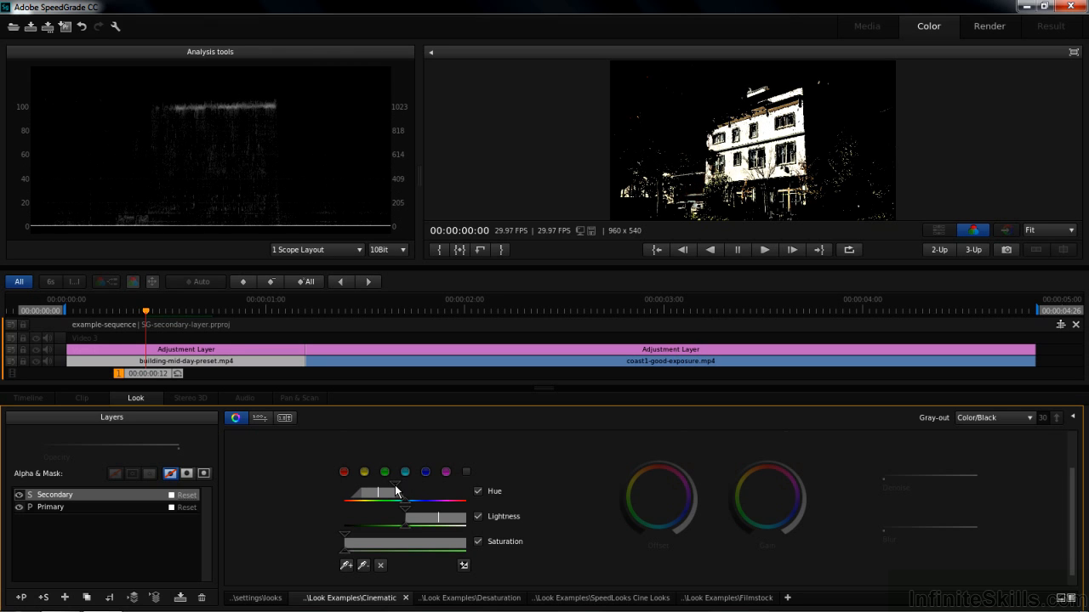
left_click_drag(406, 518, 396, 531)
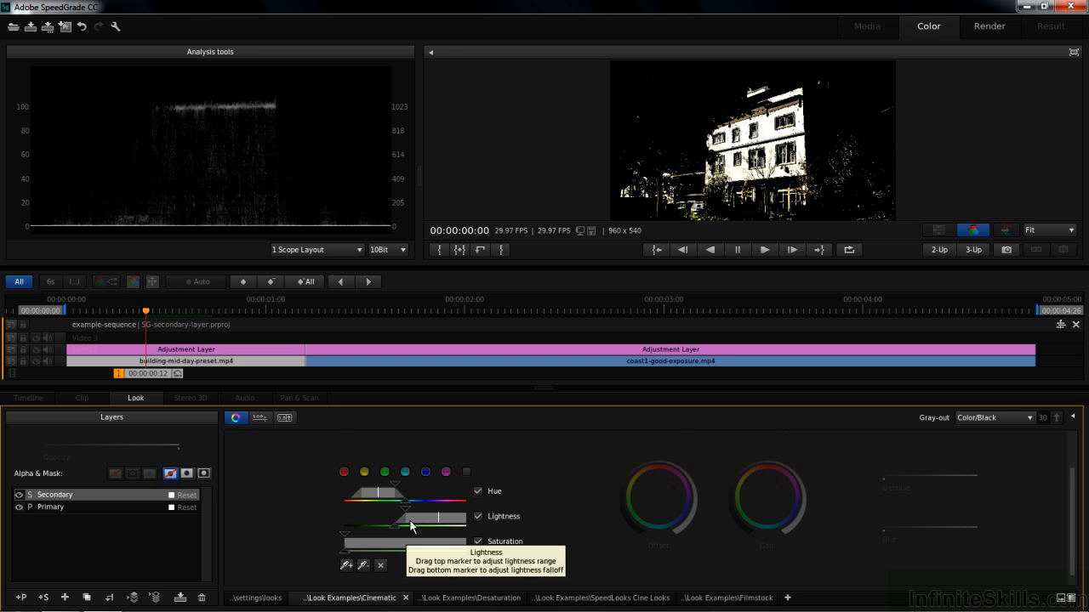
left_click_drag(408, 515, 466, 518)
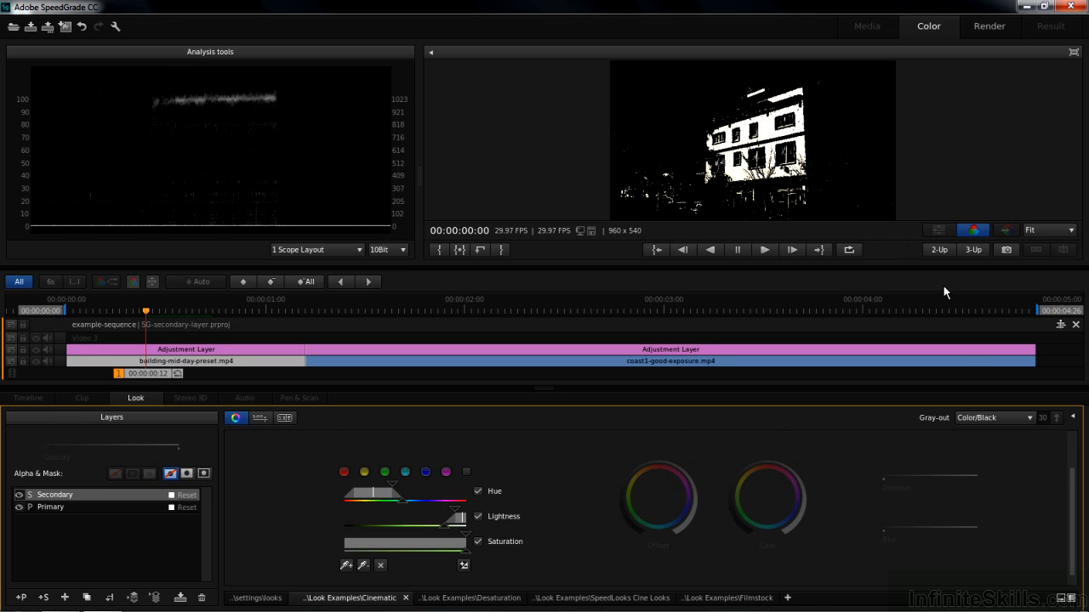
- Set Gray-out back to None and give the facade a warm yellow tint with lowered Offset and raised Gain
left_click(1028, 414)
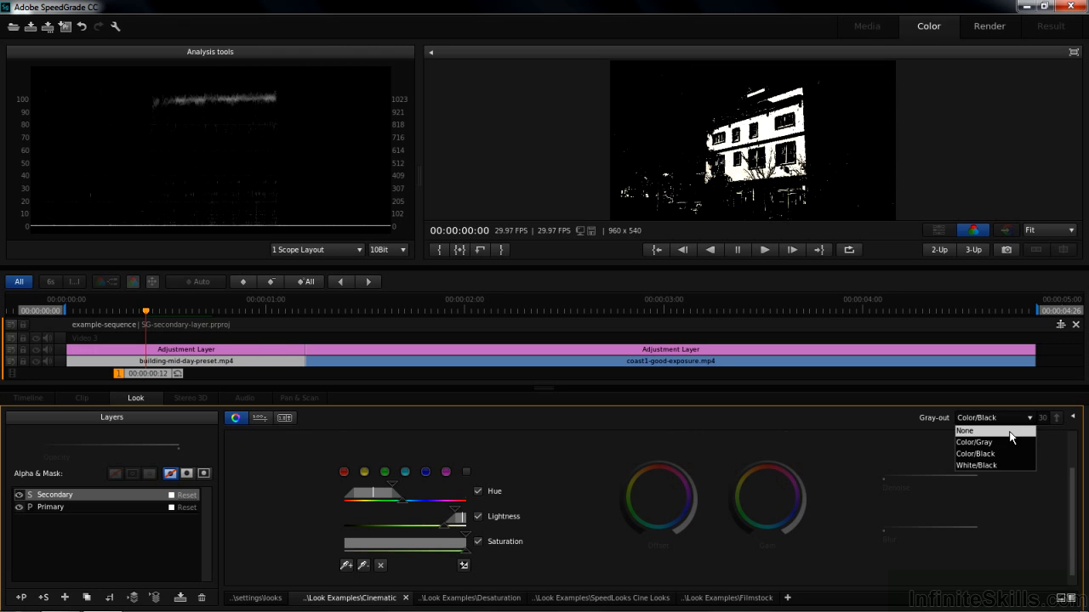
left_click(1009, 430)
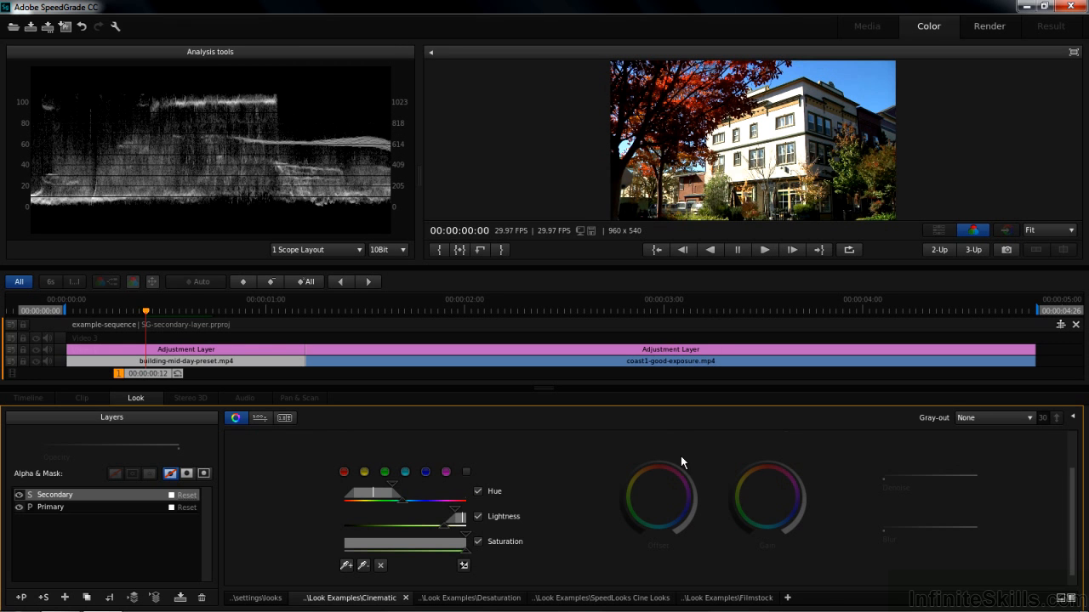
left_click_drag(659, 462, 611, 464)
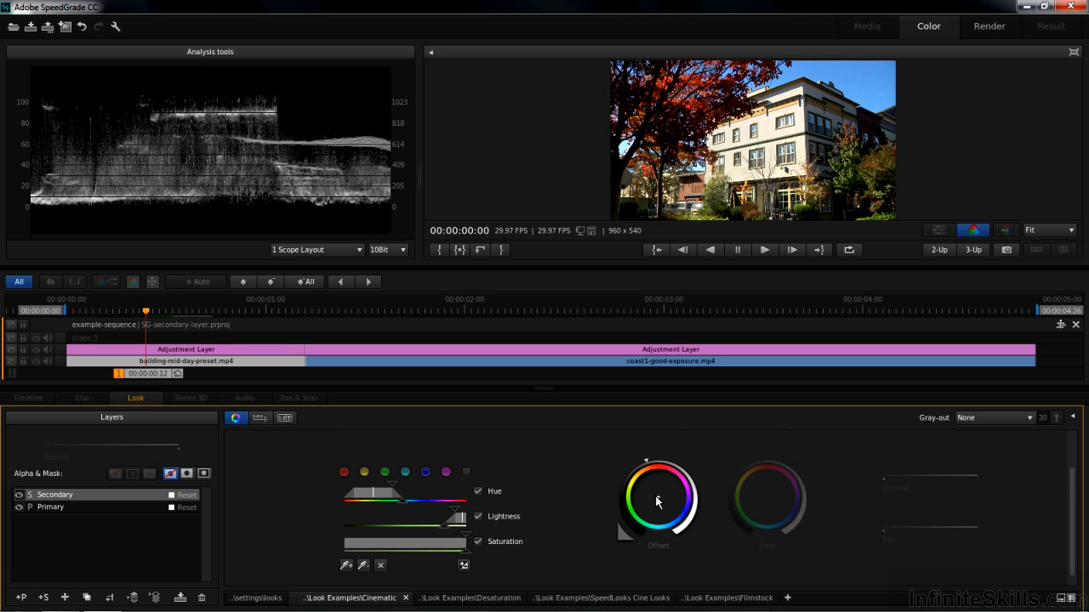
left_click_drag(657, 495, 656, 493)
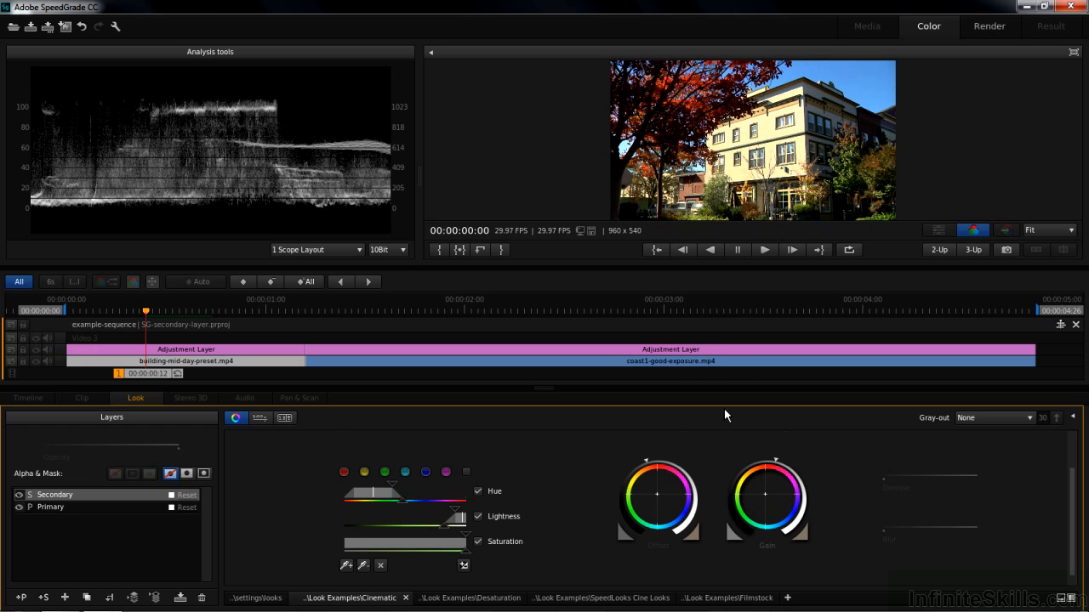
- Add a Secondary layer to the coast1-good-exposure.mp4 clip and sample the colours across its sky
left_click(652, 303)
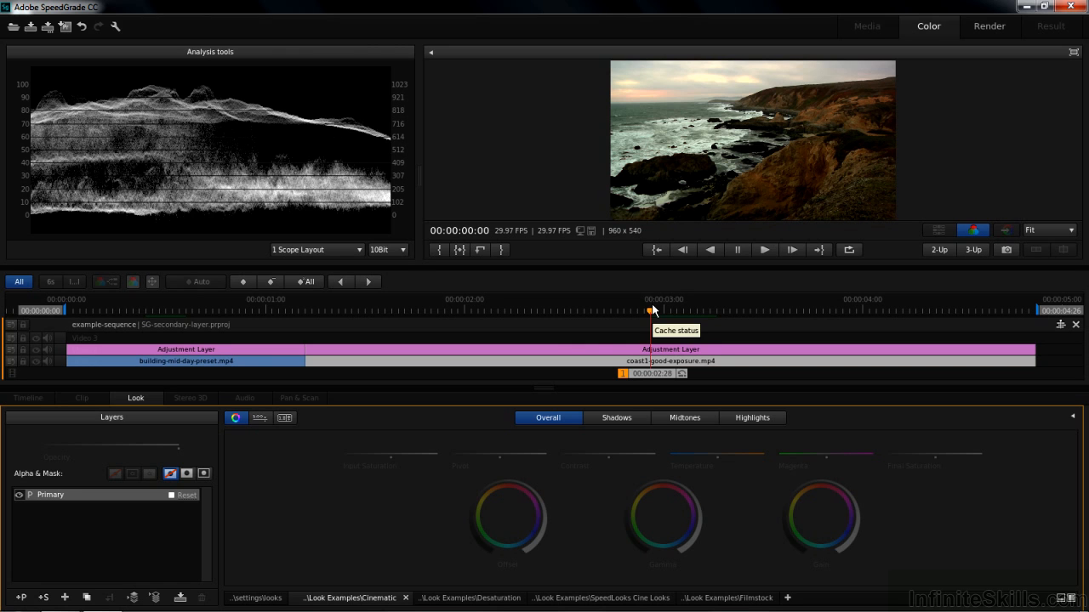
left_click(43, 598)
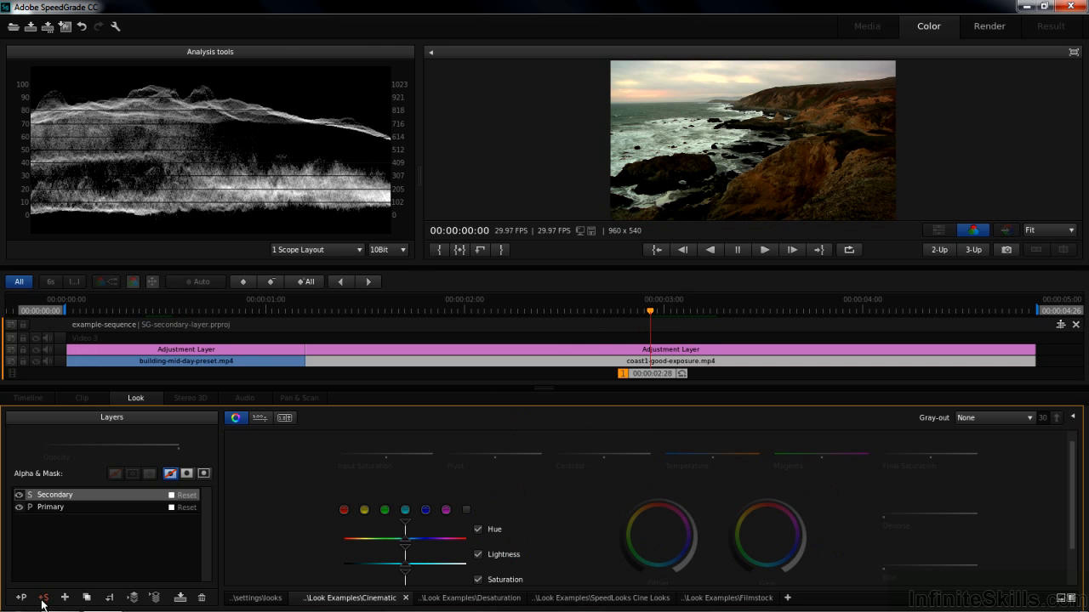
left_click_drag(1074, 516, 1073, 545)
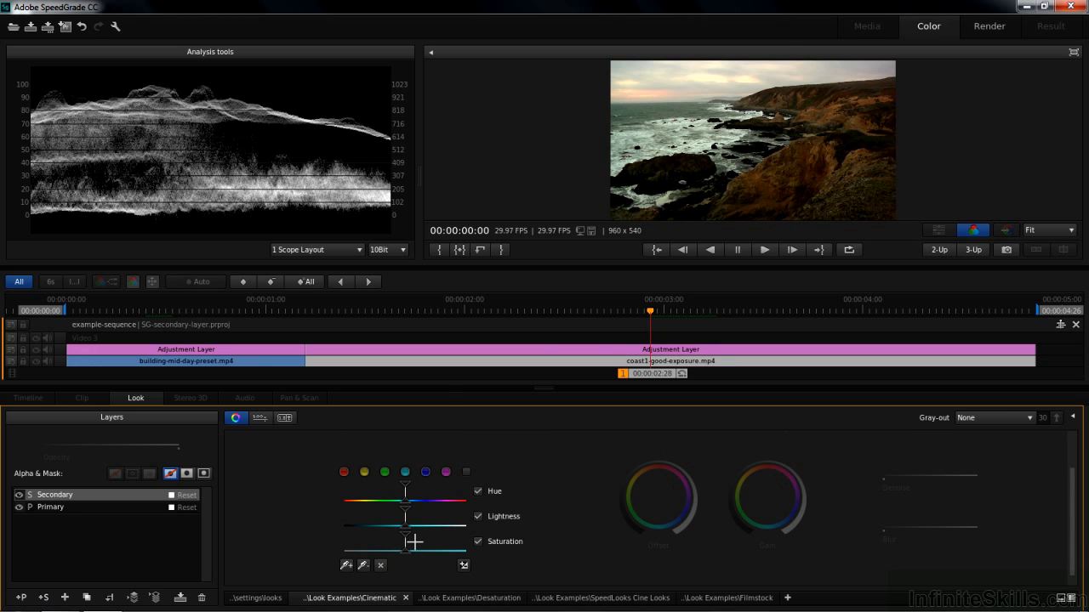
left_click_drag(613, 63, 707, 85)
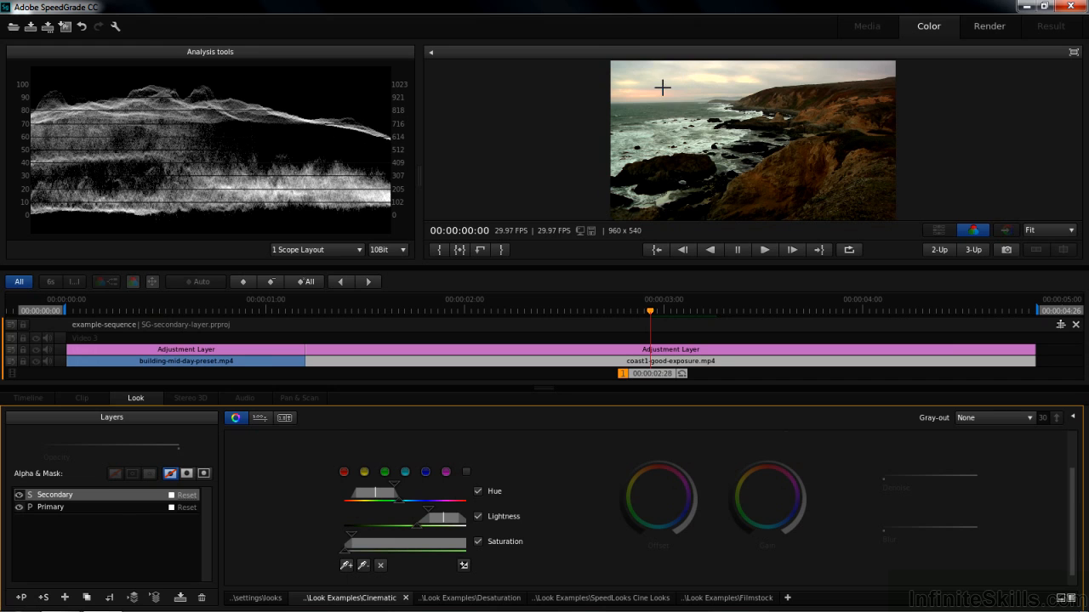
left_click_drag(858, 70, 889, 67)
- Set Gray-out to Color/Black and narrow the coast selection's hue range to isolate the sky from the sea
left_click(1029, 421)
left_click(1000, 457)
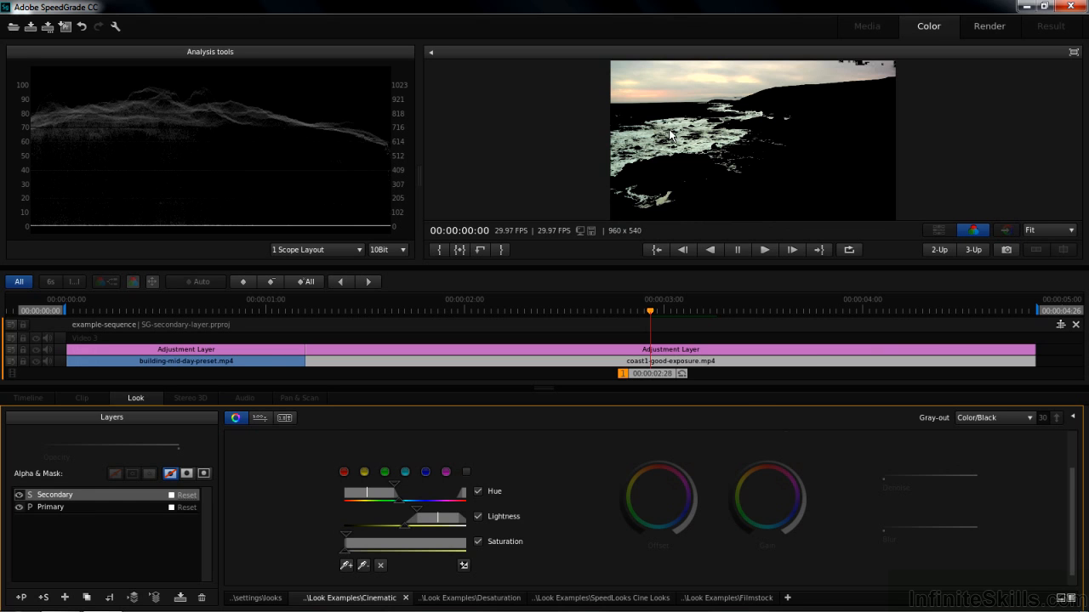
left_click_drag(367, 494, 361, 538)
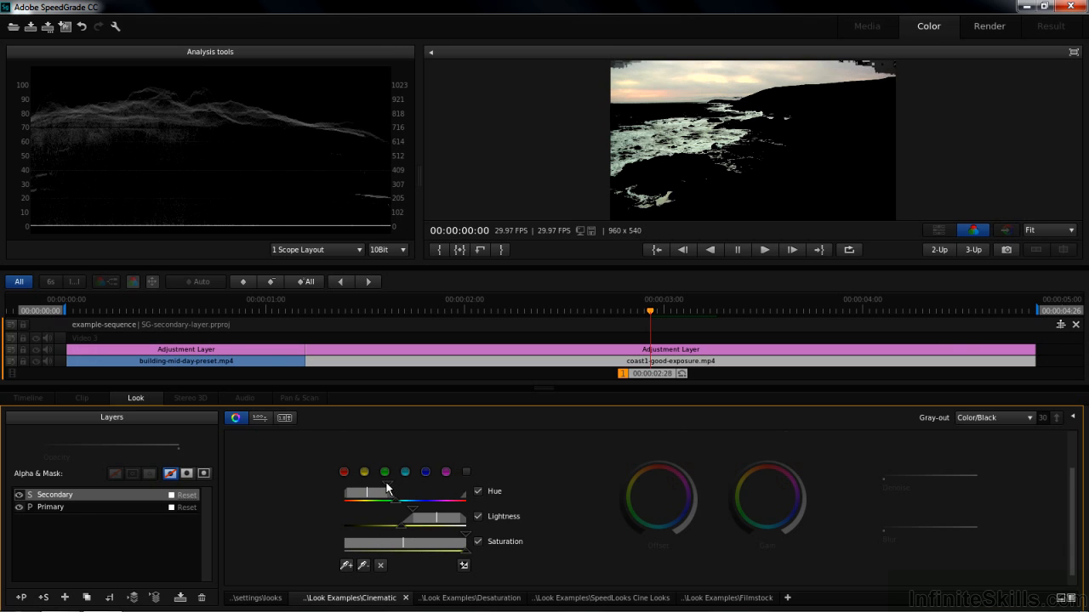
left_click_drag(388, 488, 362, 492)
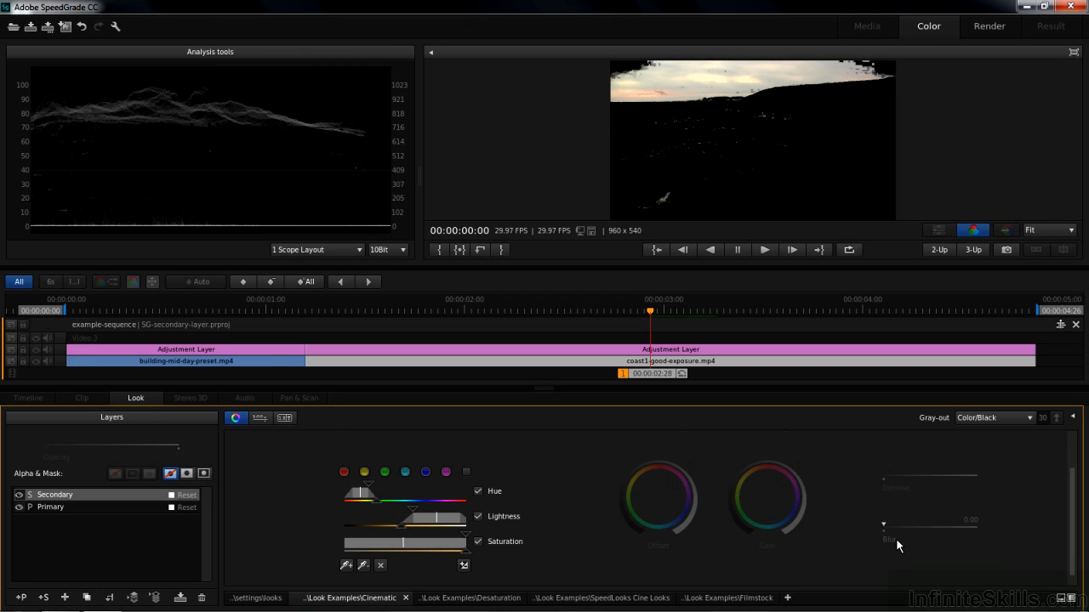
- Set Gray-out to None, then lower the coast sky's Offset, raise its Gain and tint its Offset toward red
left_click(1017, 417)
left_click(1003, 430)
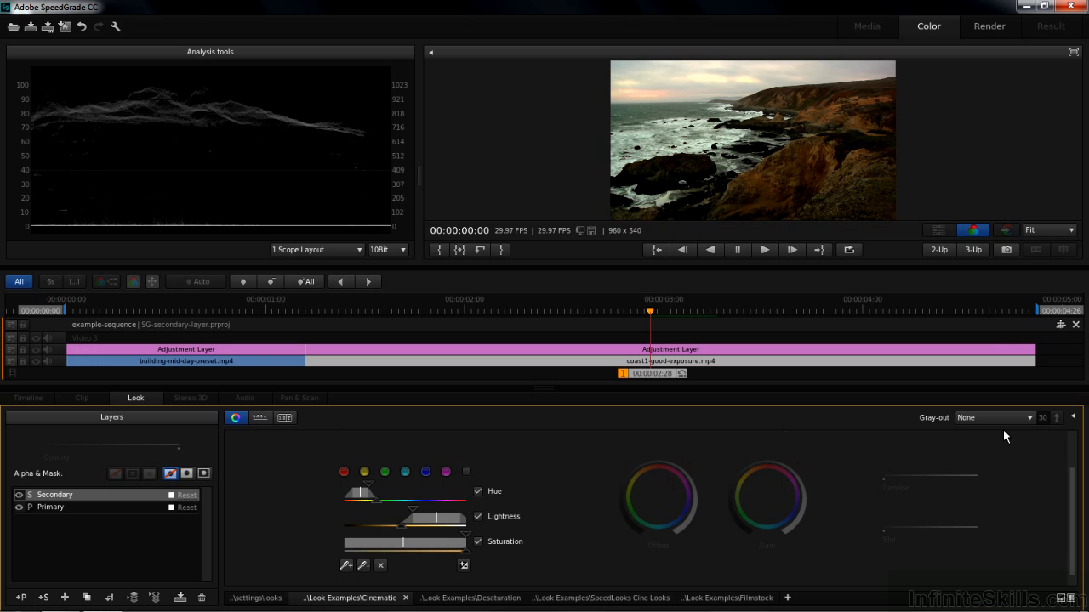
left_click_drag(659, 462, 606, 462)
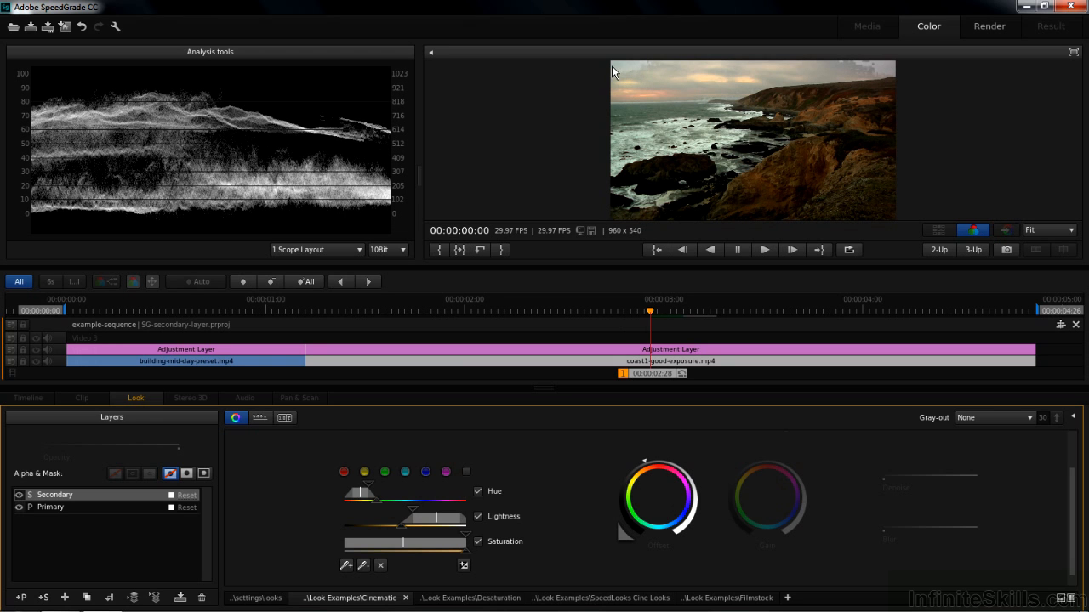
left_click_drag(768, 462, 800, 459)
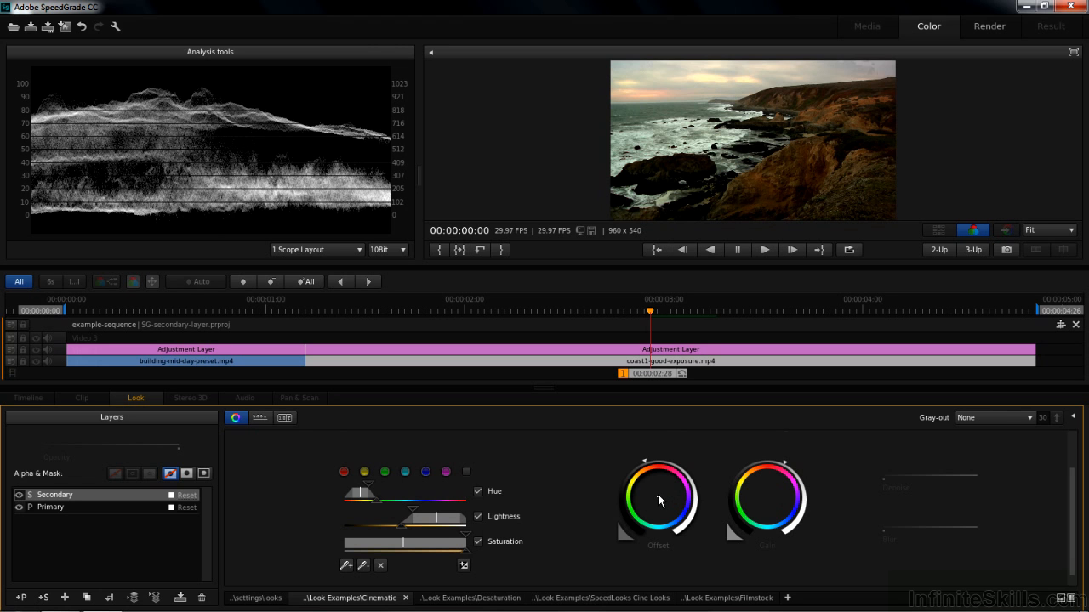
left_click_drag(658, 496, 660, 492)
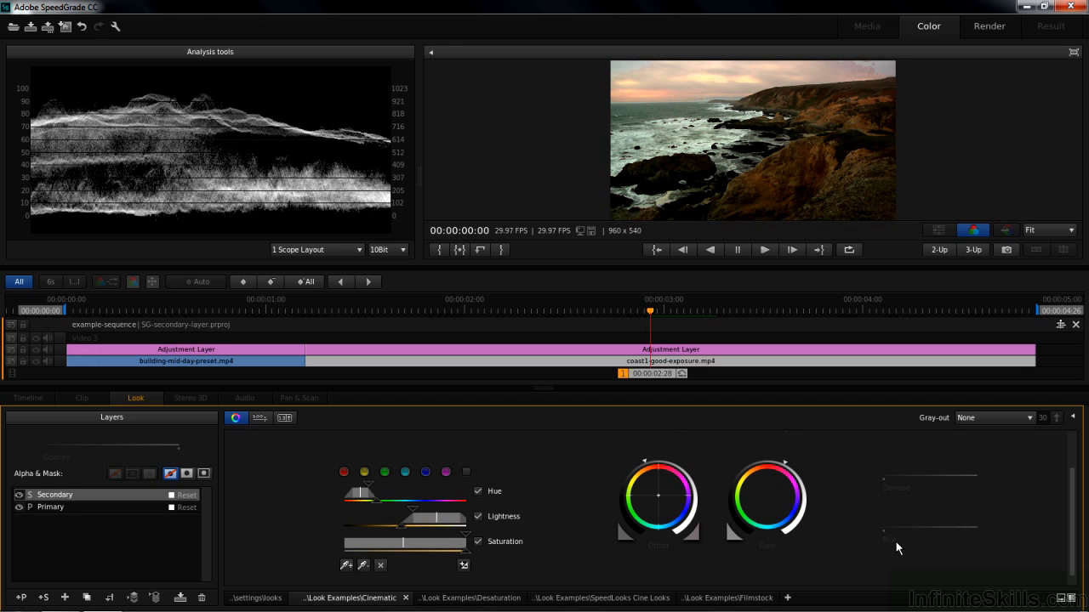
- Increase Blur and Denoise on the coast clip's Secondary layer to soften the sky selection's edges
left_click_drag(885, 524, 928, 524)
left_click_drag(884, 473, 913, 473)
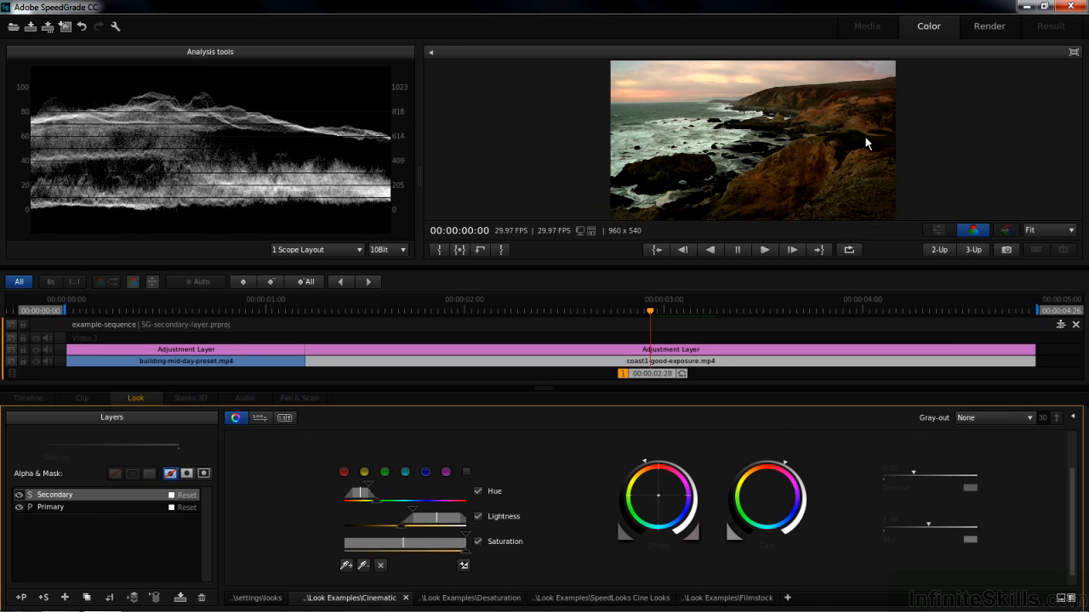